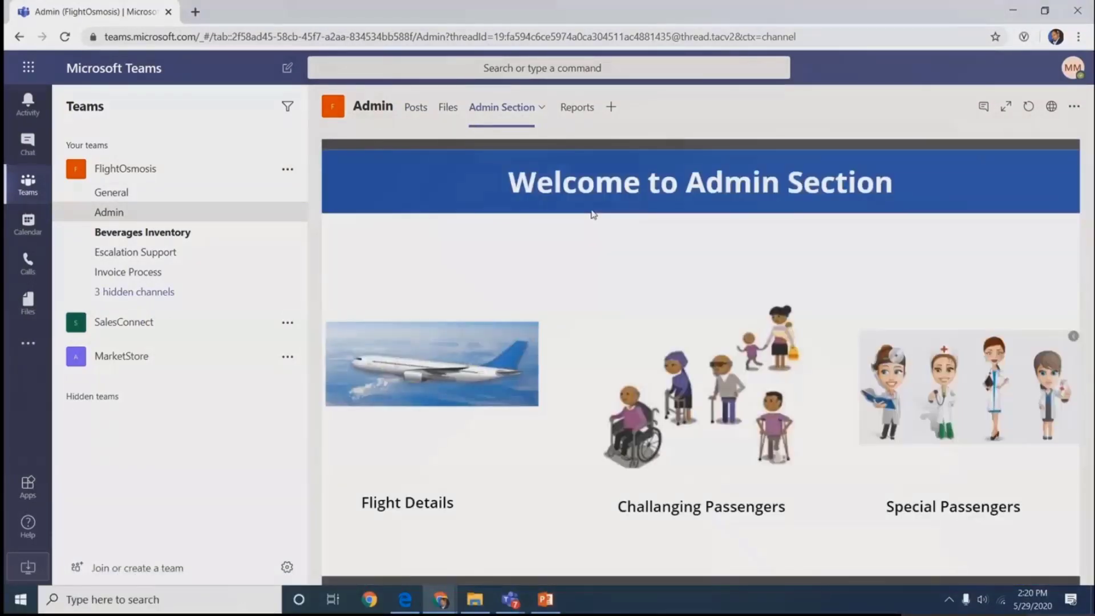
In Flight Details, switch G-821's status from Delayed to Scheduled, save, and view Reports.
click(448, 392)
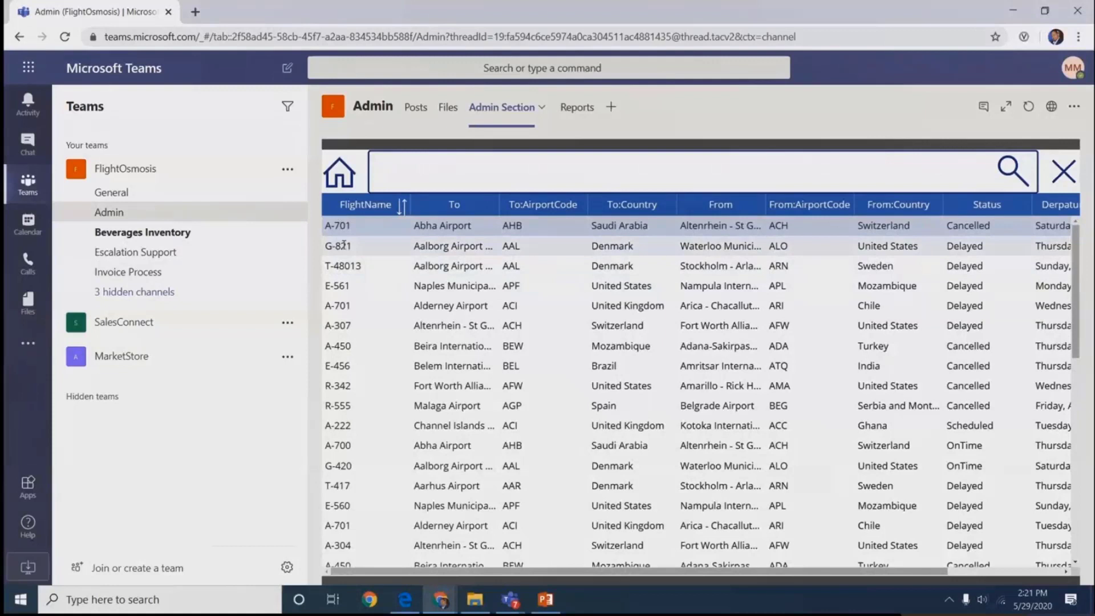
click(343, 246)
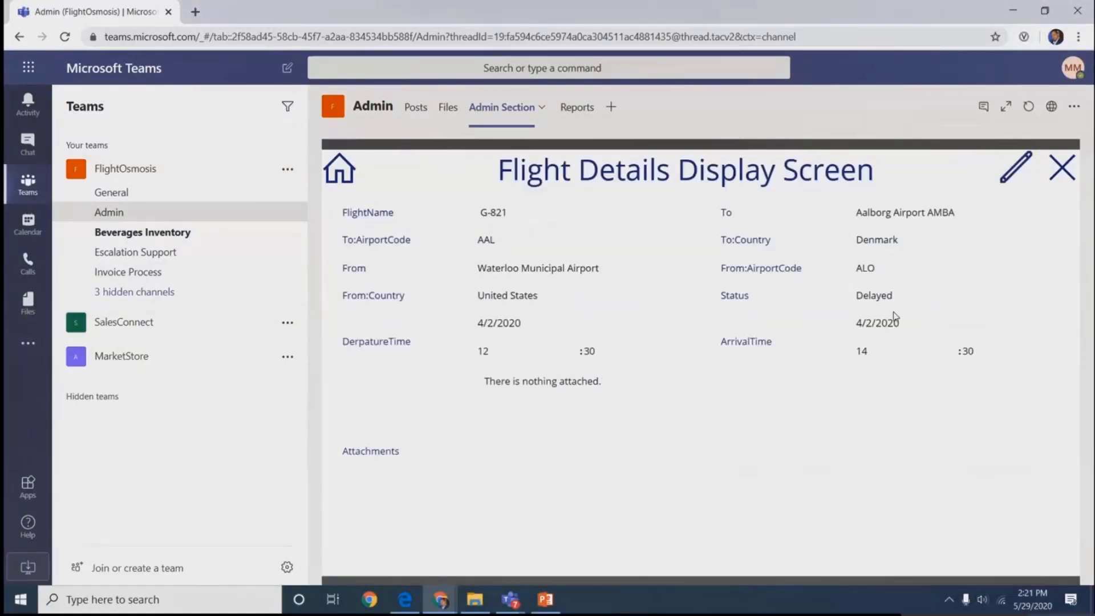
click(1004, 313)
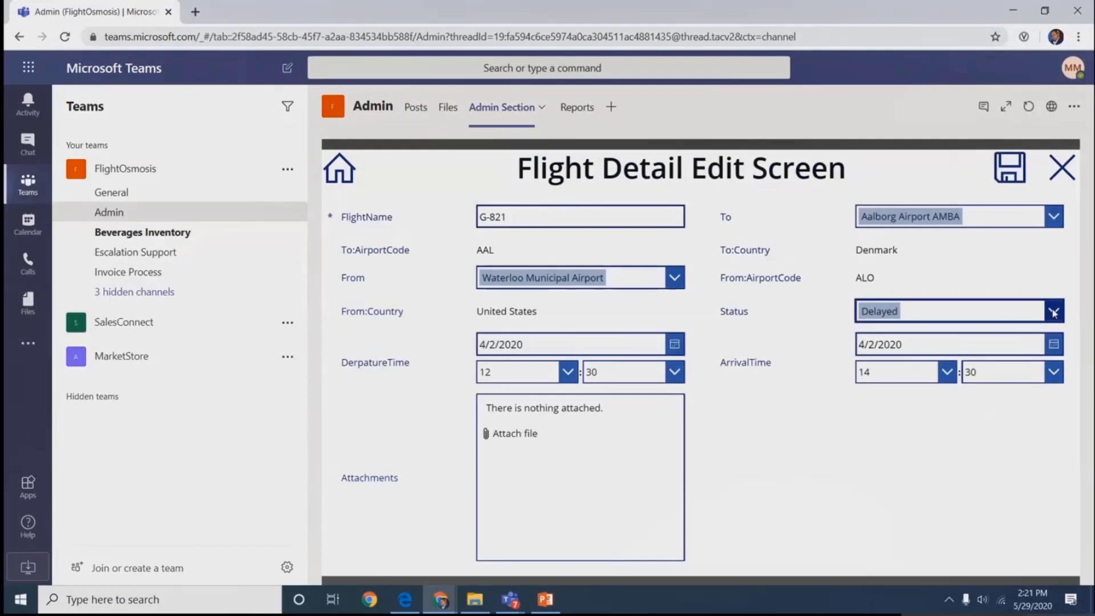
click(879, 391)
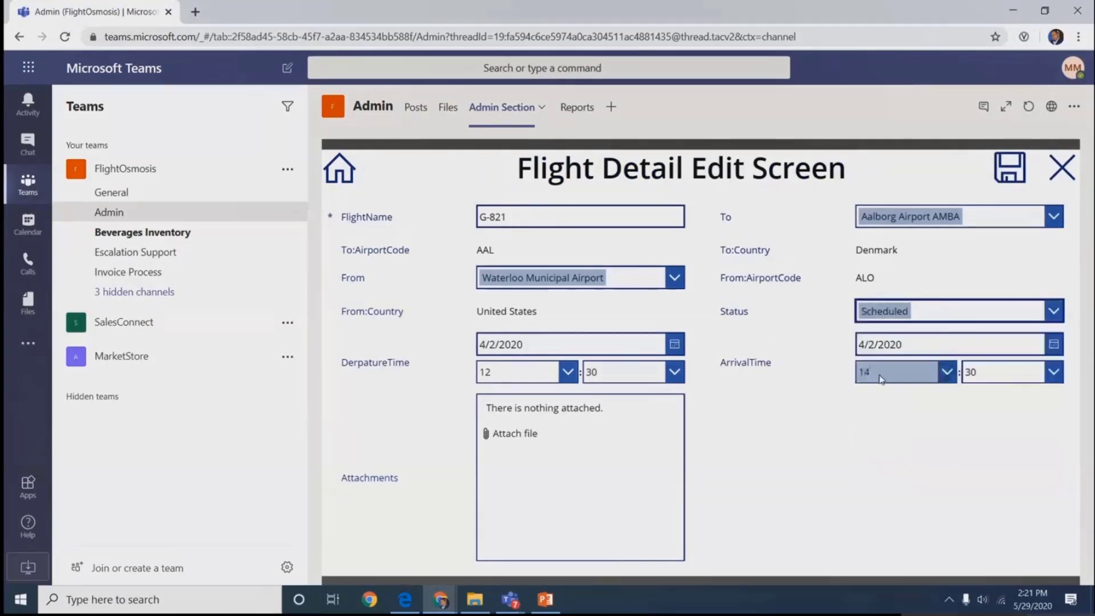
click(1009, 181)
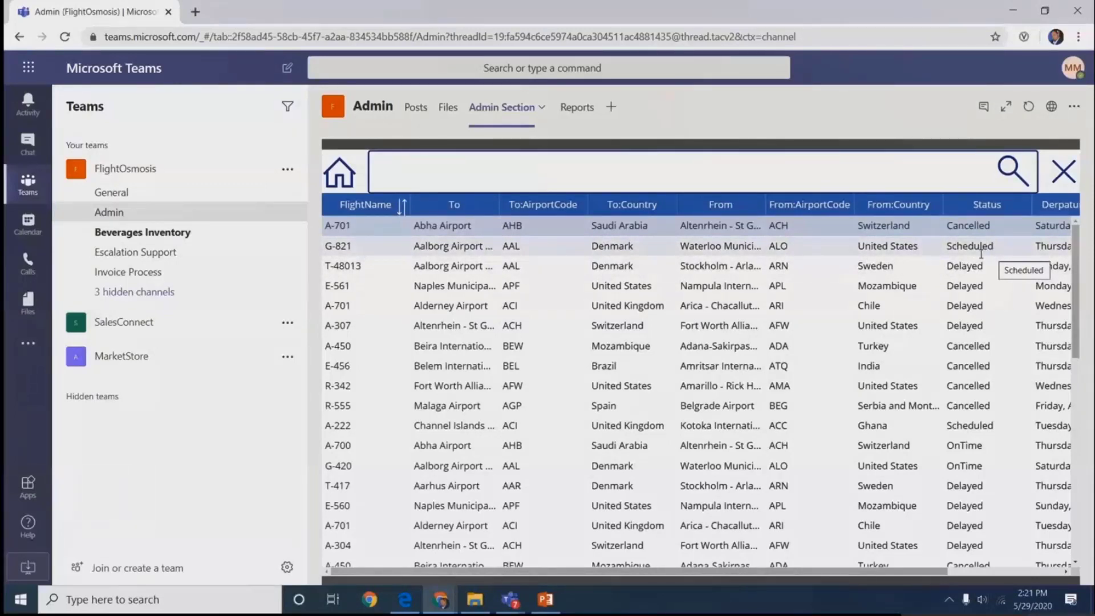
click(576, 108)
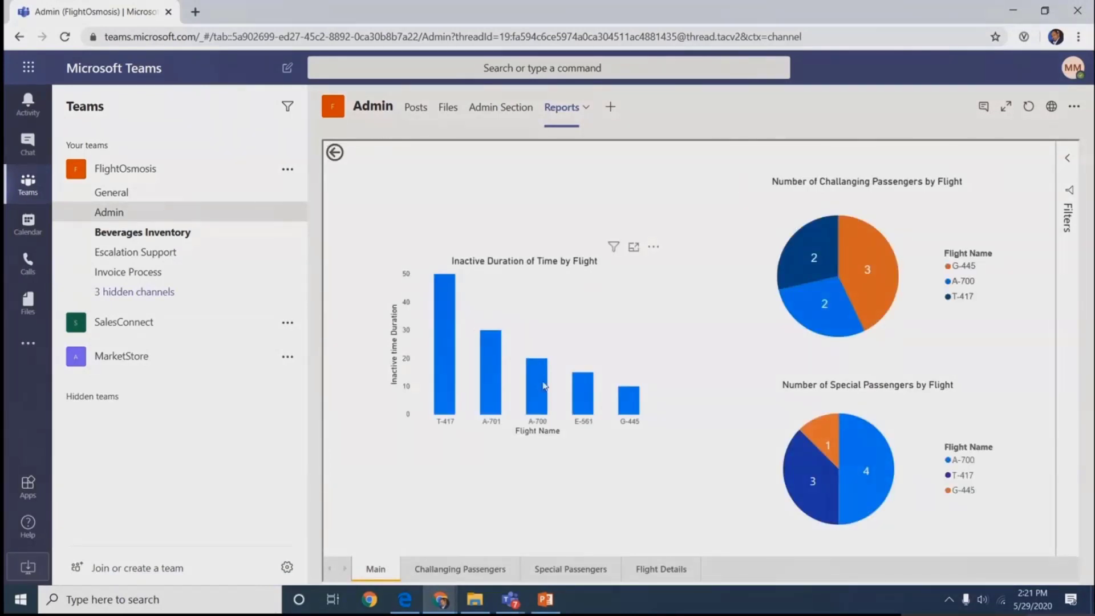
Focus the report charts on T-417 via its Inactive Duration bar, then open Escalation Support.
click(450, 381)
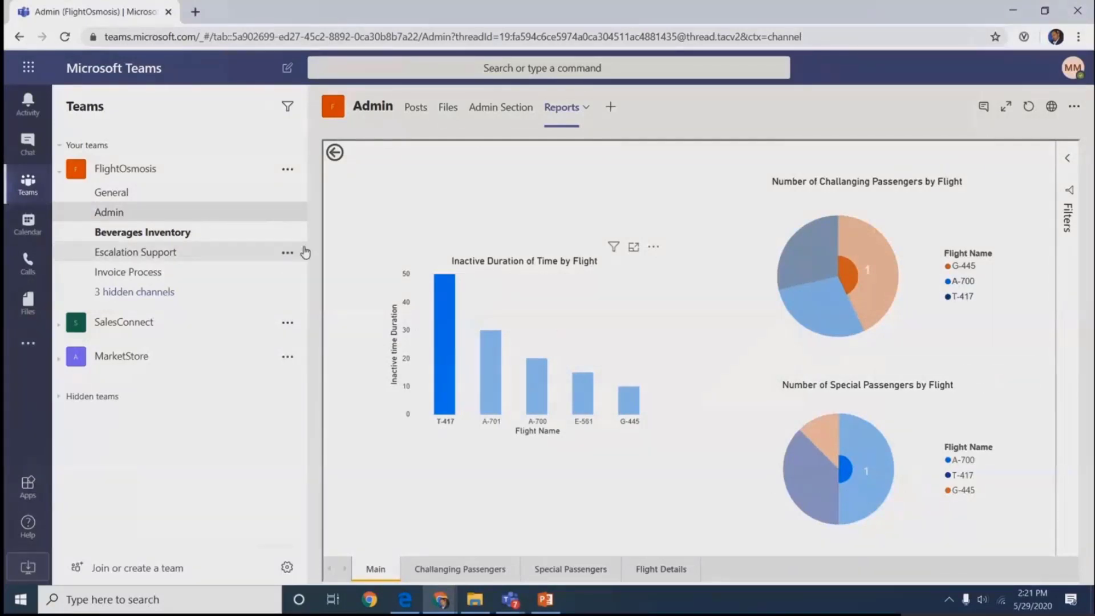
click(152, 257)
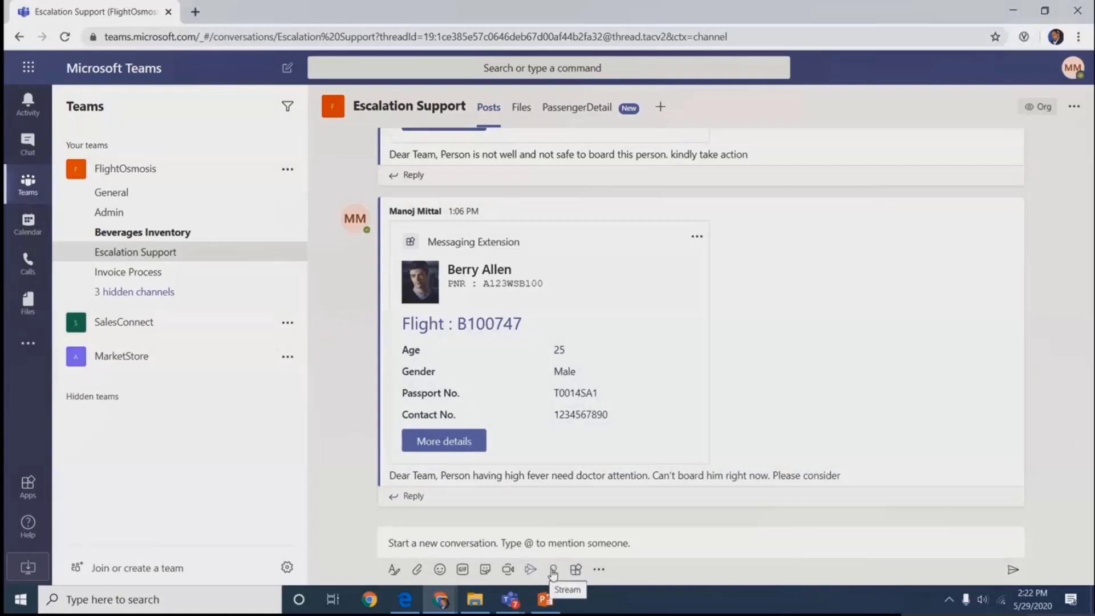
click(575, 568)
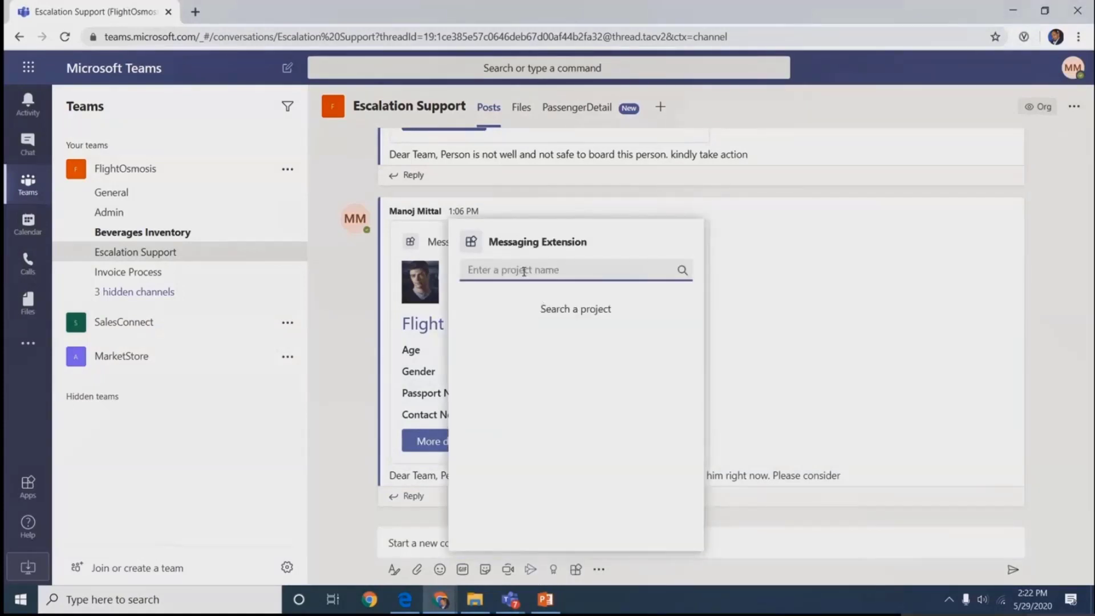
text(berry)
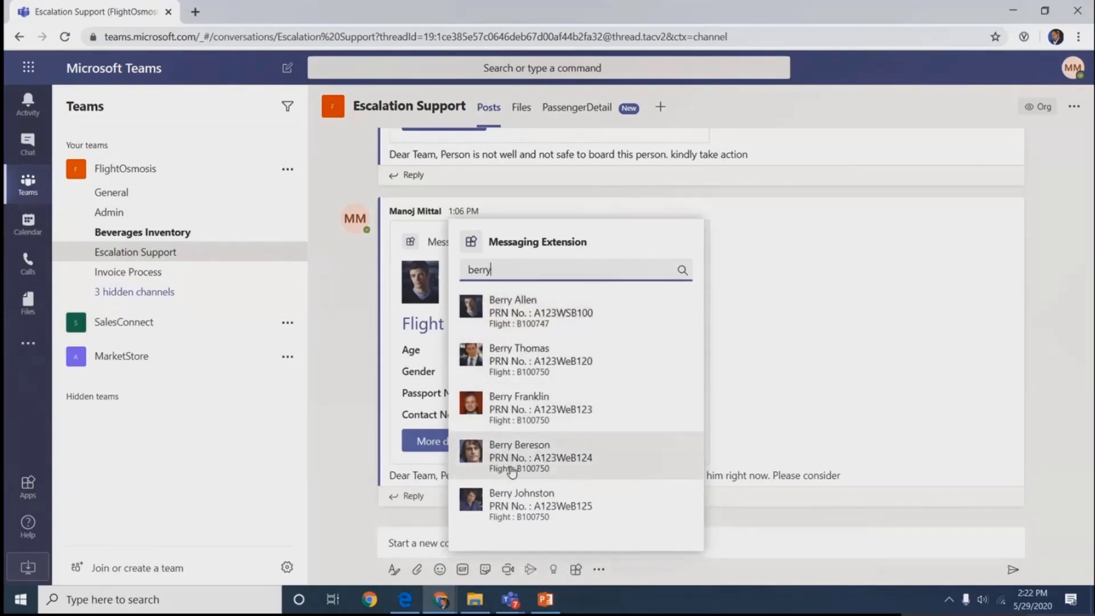
click(527, 317)
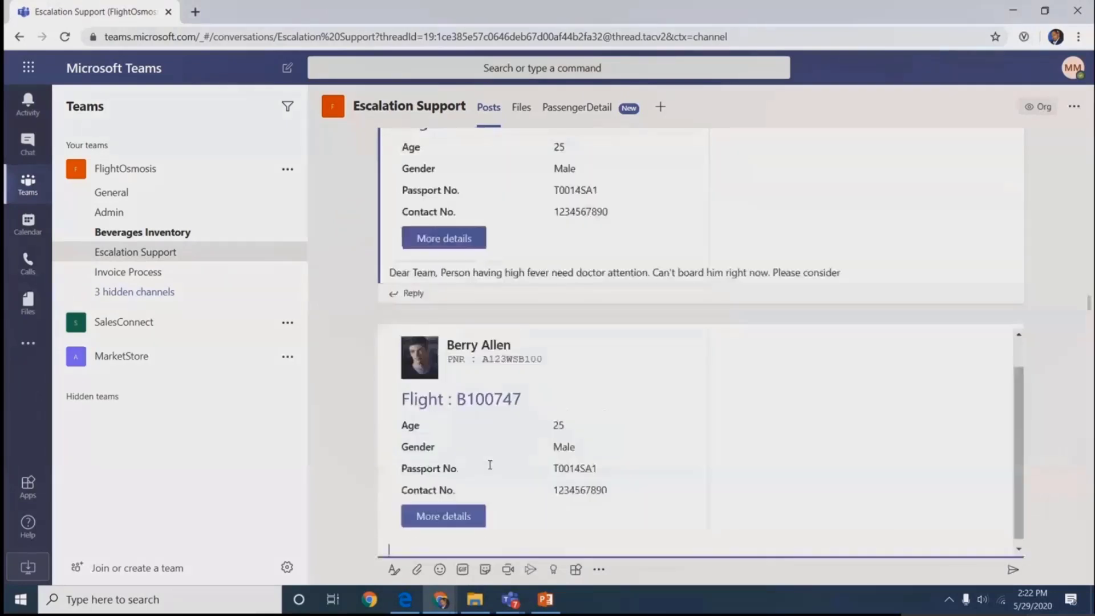
Paste the high-fever note, post the card, and open the passenger's full details.
drag(392, 272, 840, 268)
key(ctrl+c)
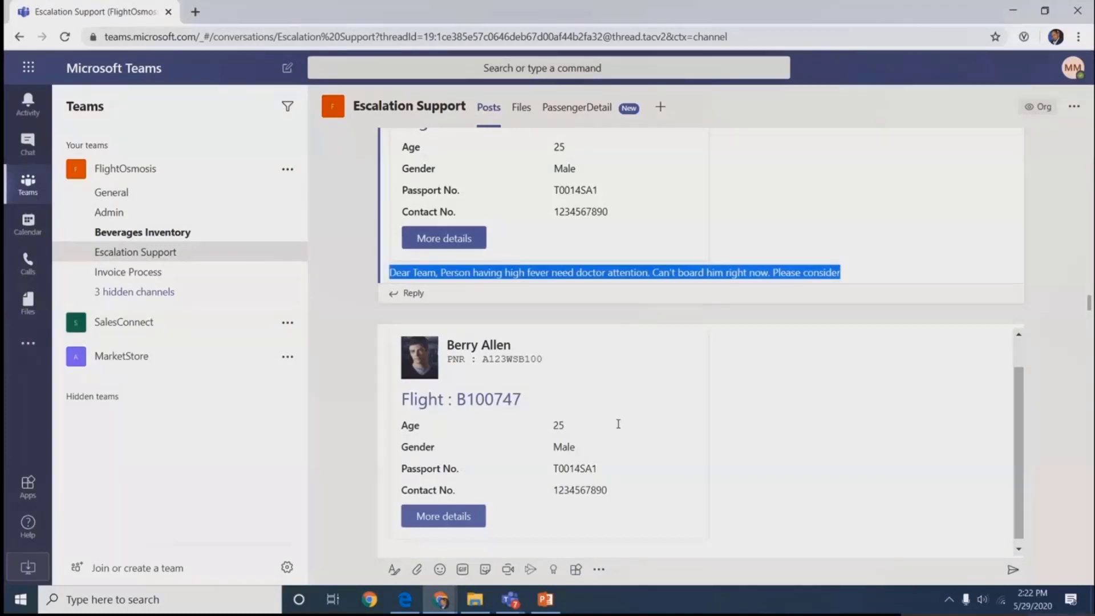
click(428, 549)
key(ctrl+v)
key(Return)
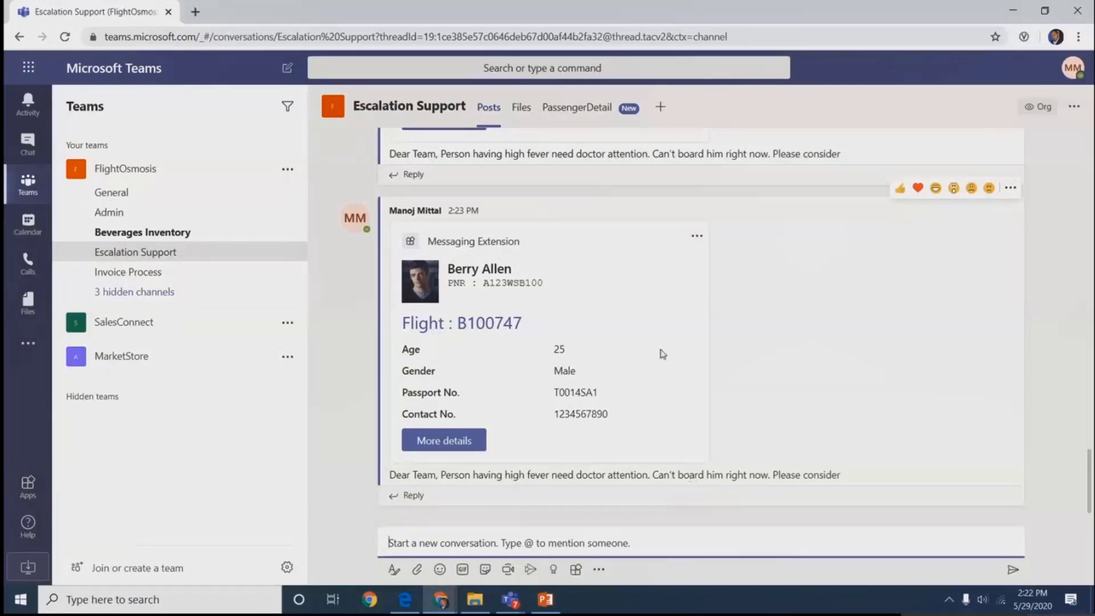
click(451, 441)
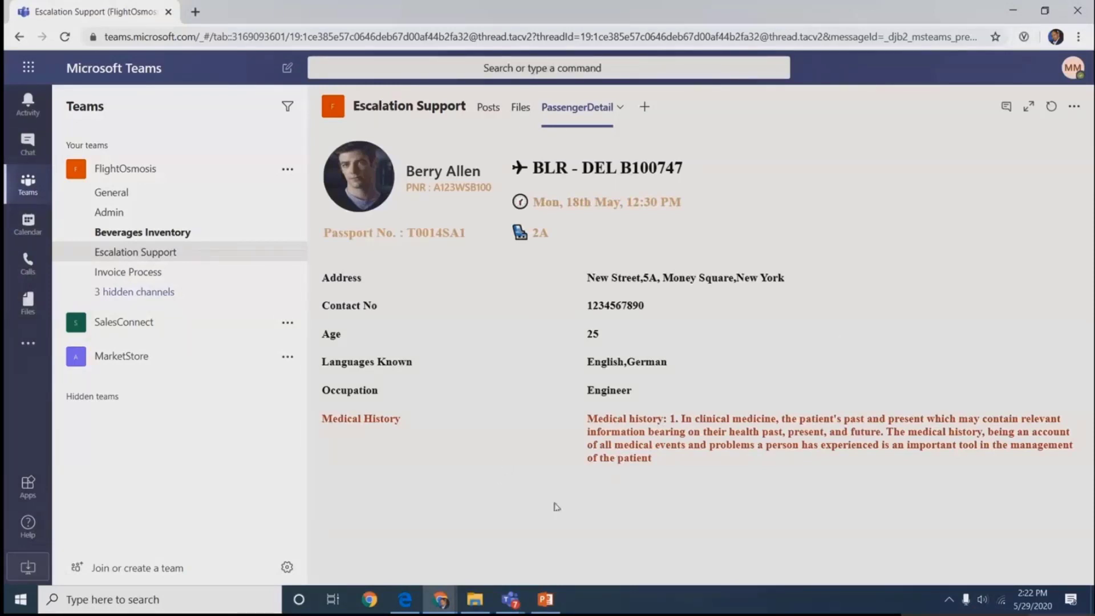
Switch to the OsmosisBot chat window and focus its message box.
mouse_move(450, 590)
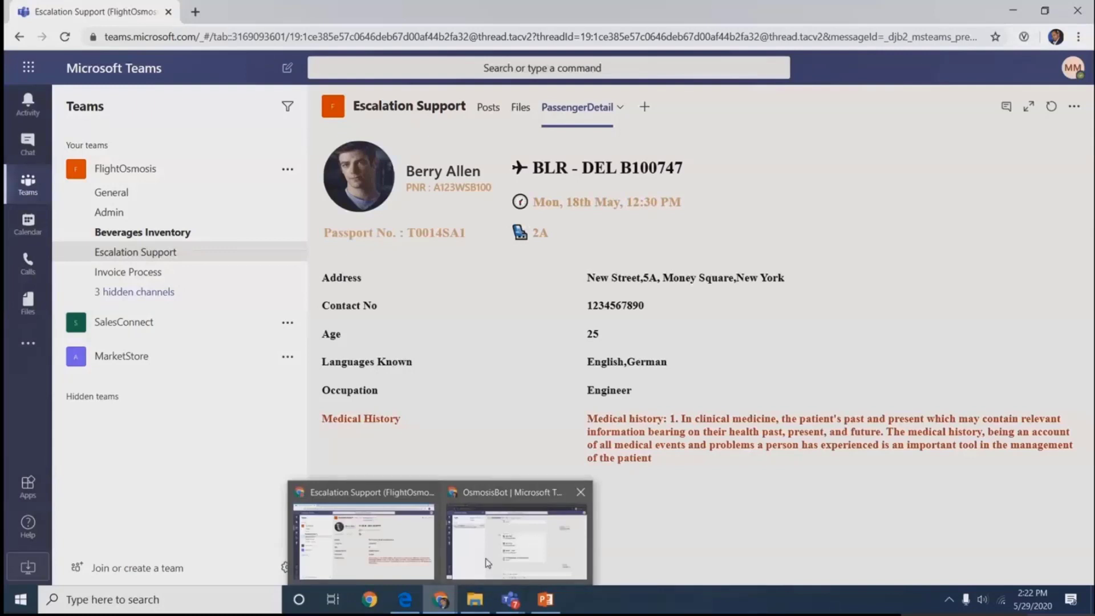
click(488, 563)
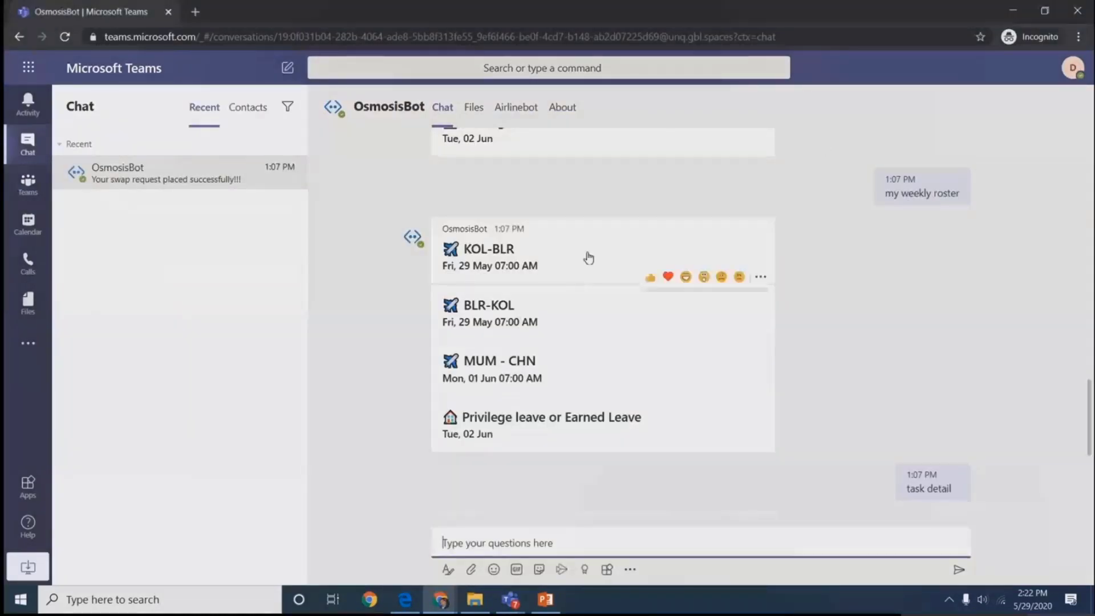
mouse_move(904, 271)
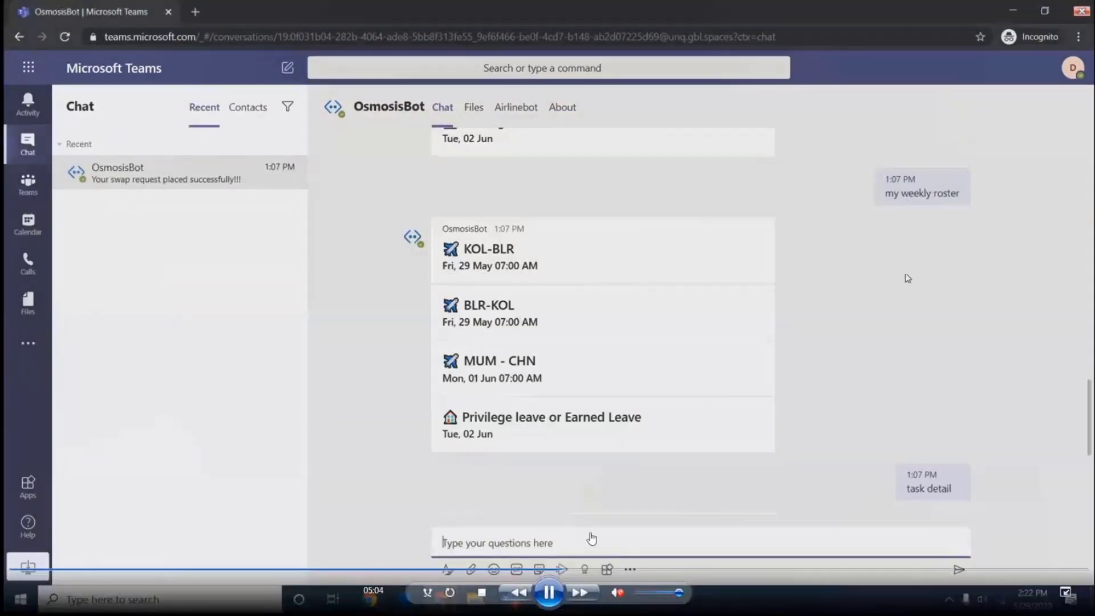
click(543, 604)
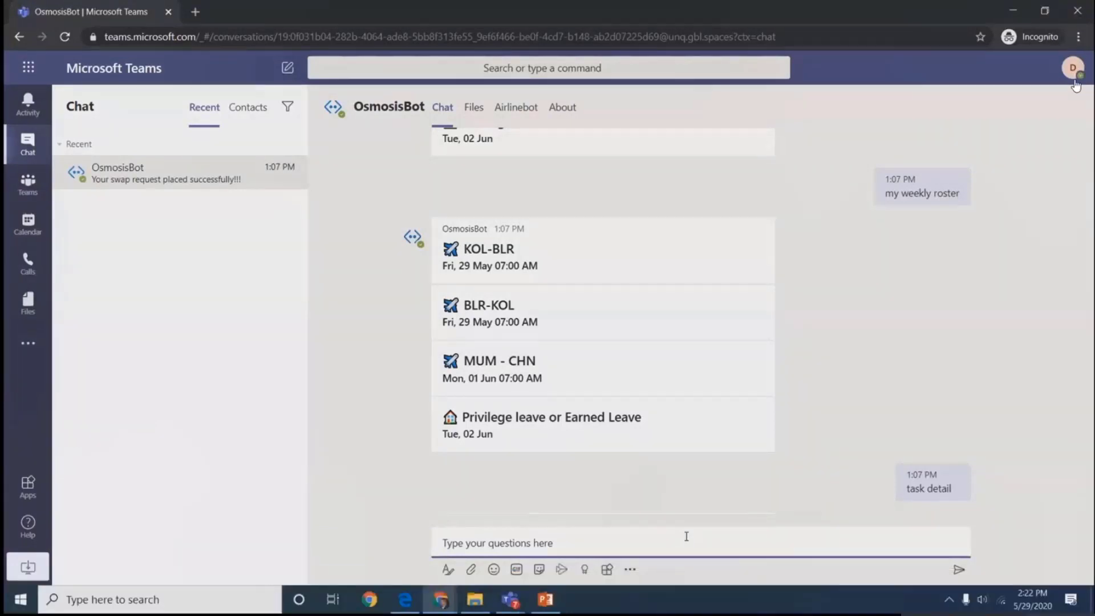
click(549, 593)
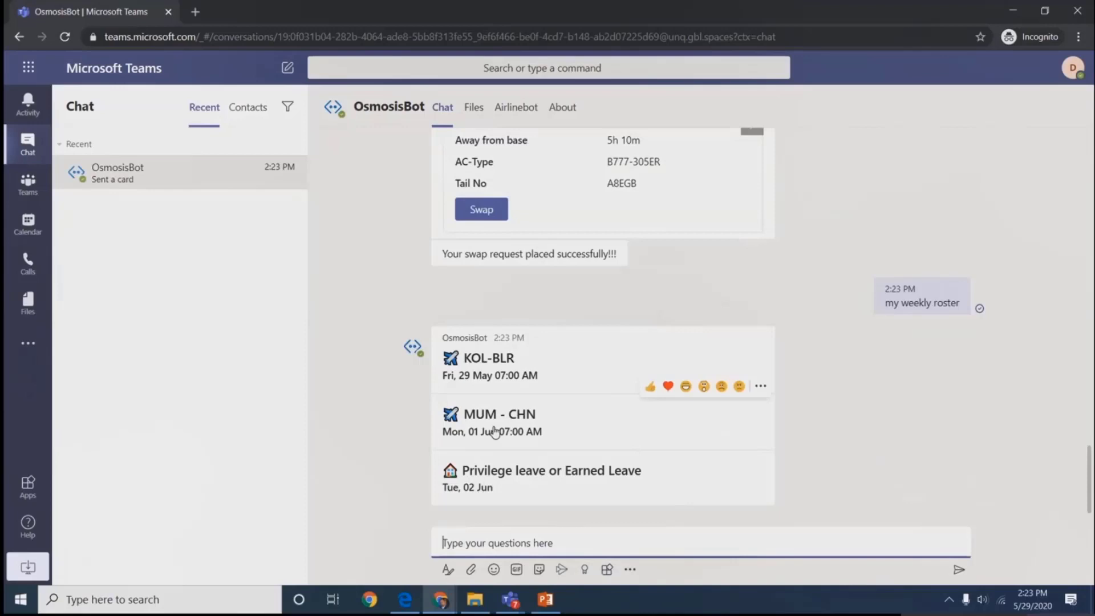
Send 'task detail' to OsmosisBot and request a swap for the Mumbai–Chennai flight.
text(task detail)
key(Return)
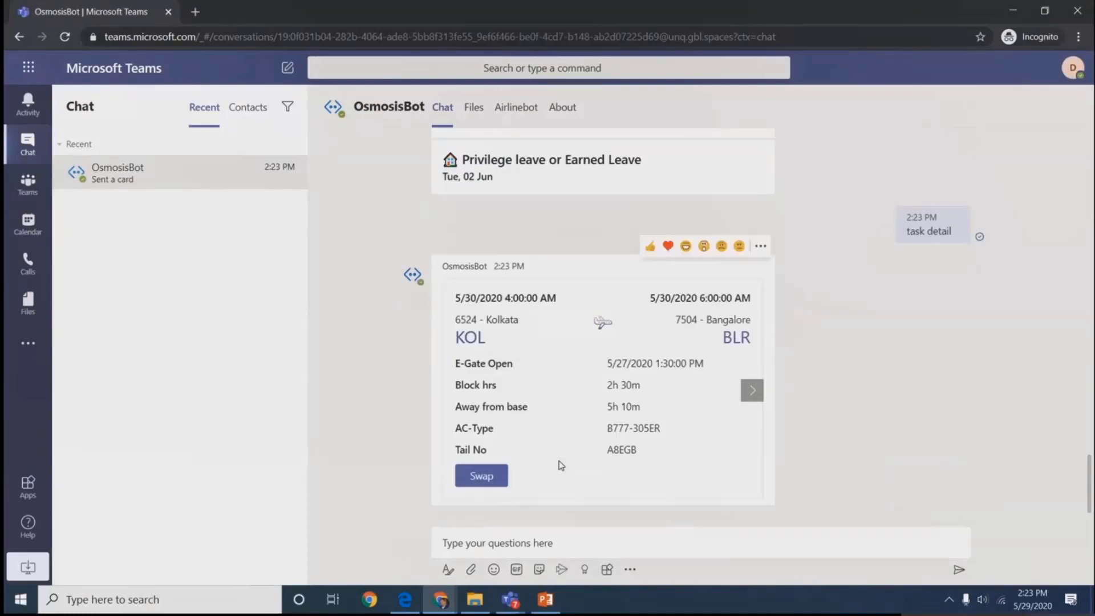
click(751, 399)
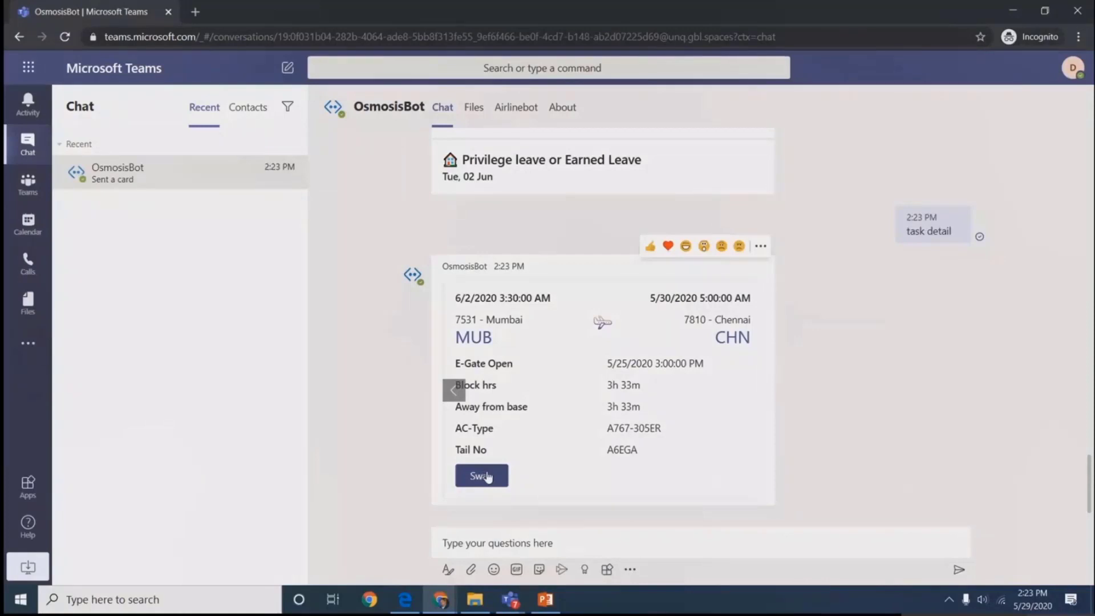
click(487, 477)
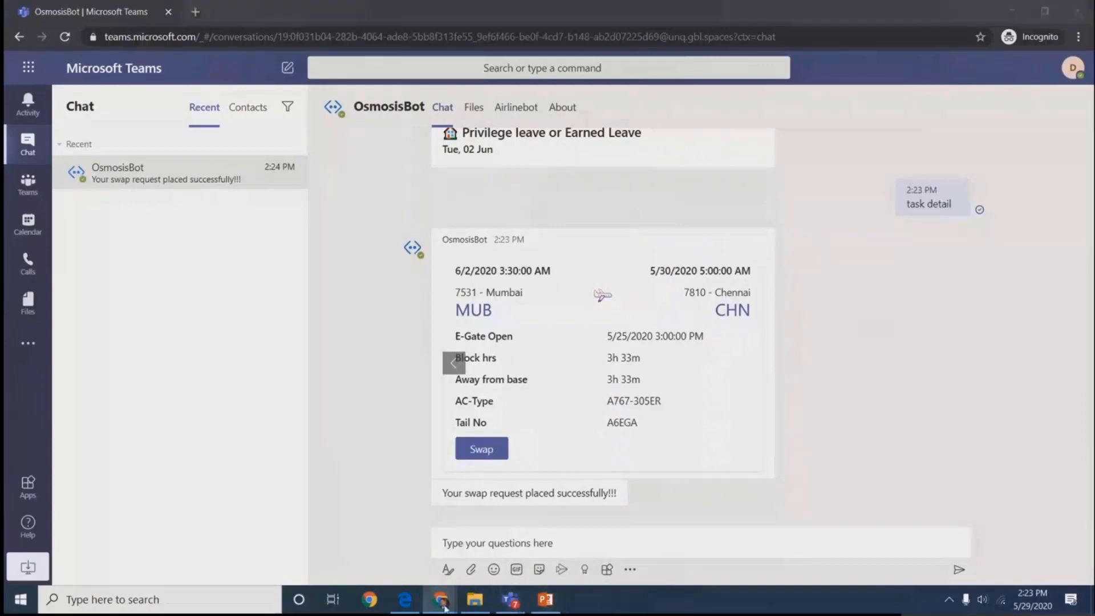
Back in the admin window, accept Flow's MUM - CHN swap request card in FlightOsmosis General.
mouse_move(448, 602)
click(353, 561)
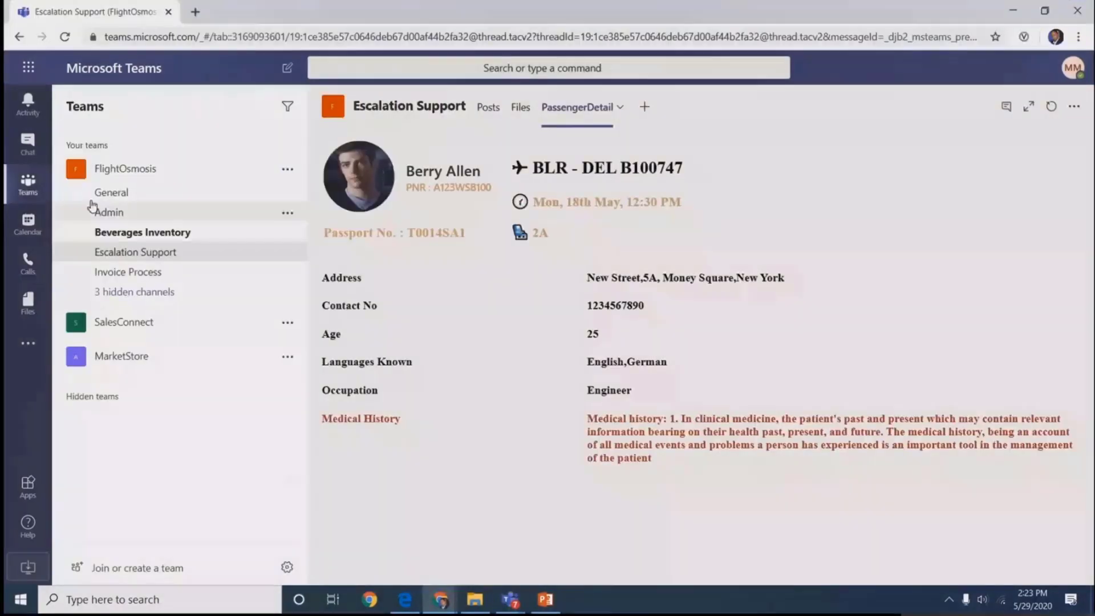
click(69, 193)
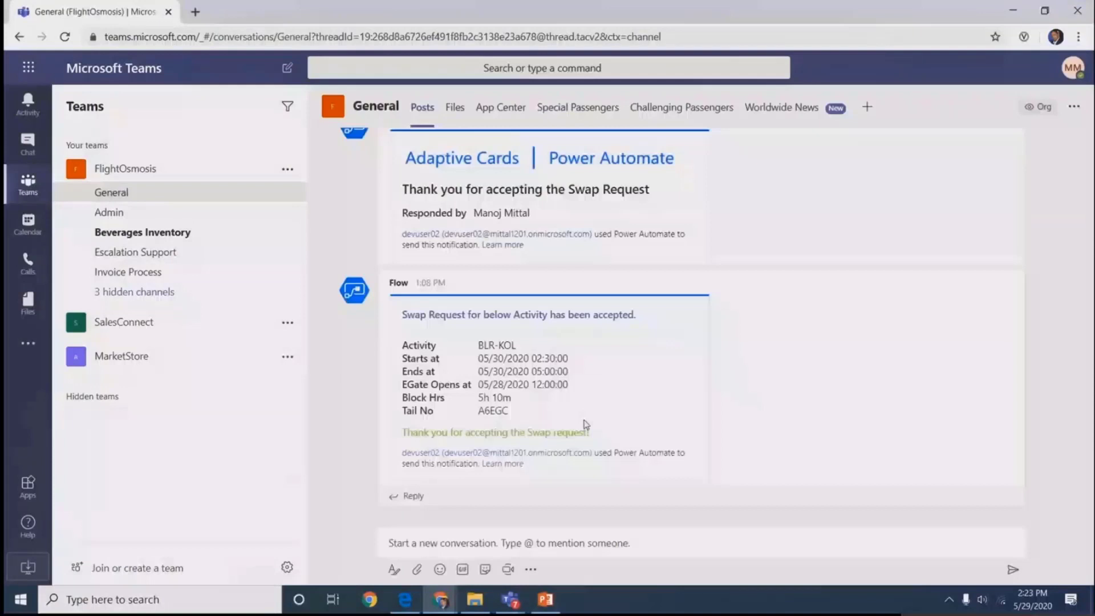
mouse_move(582, 416)
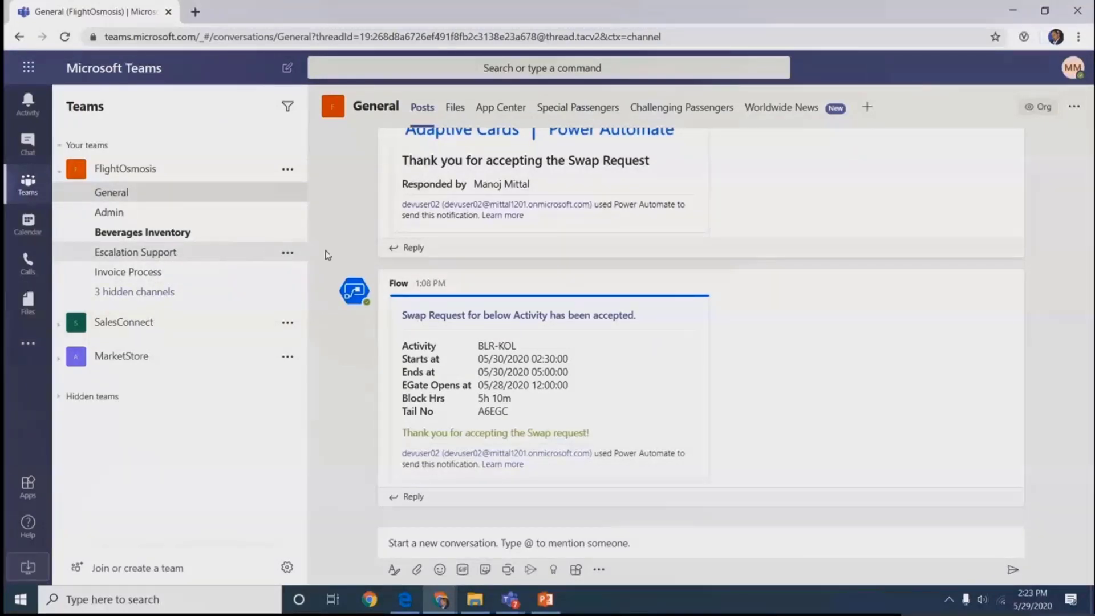
scroll(482, 353, up, 2)
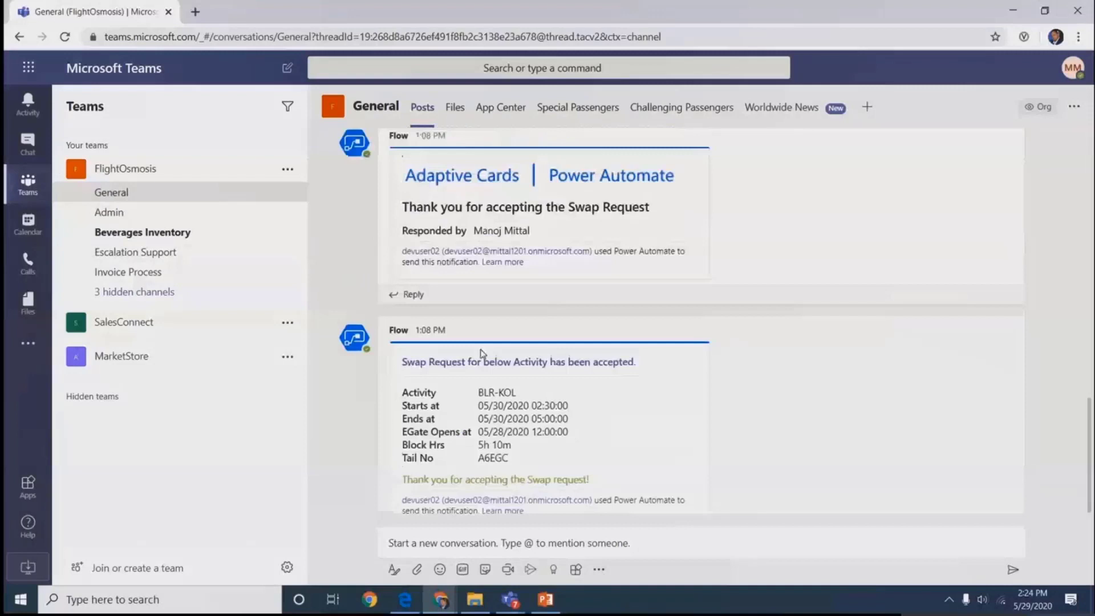
scroll(482, 353, down, 2)
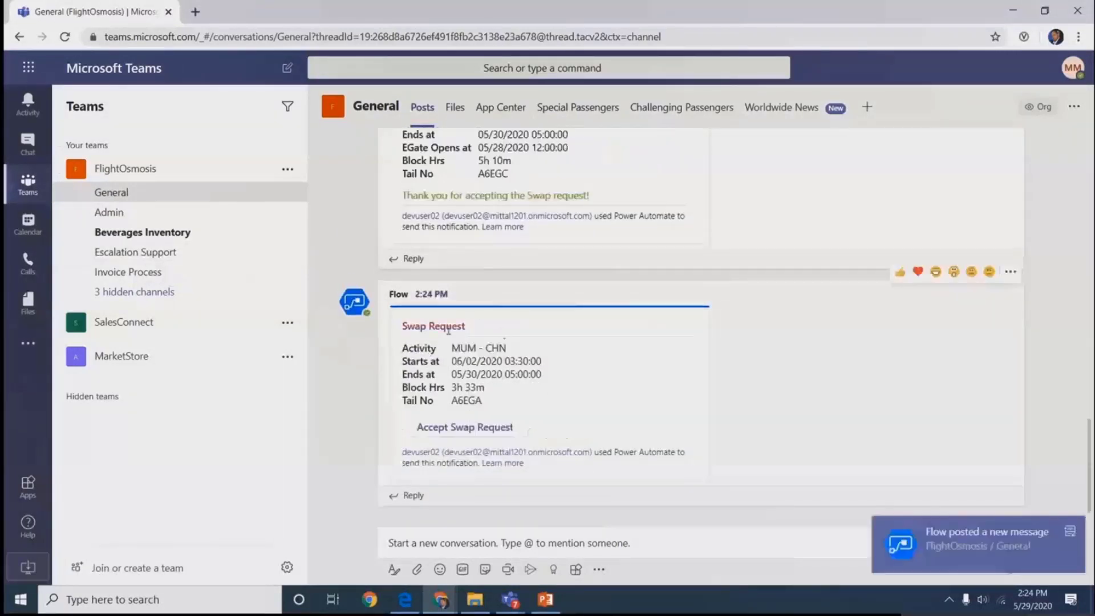
click(441, 429)
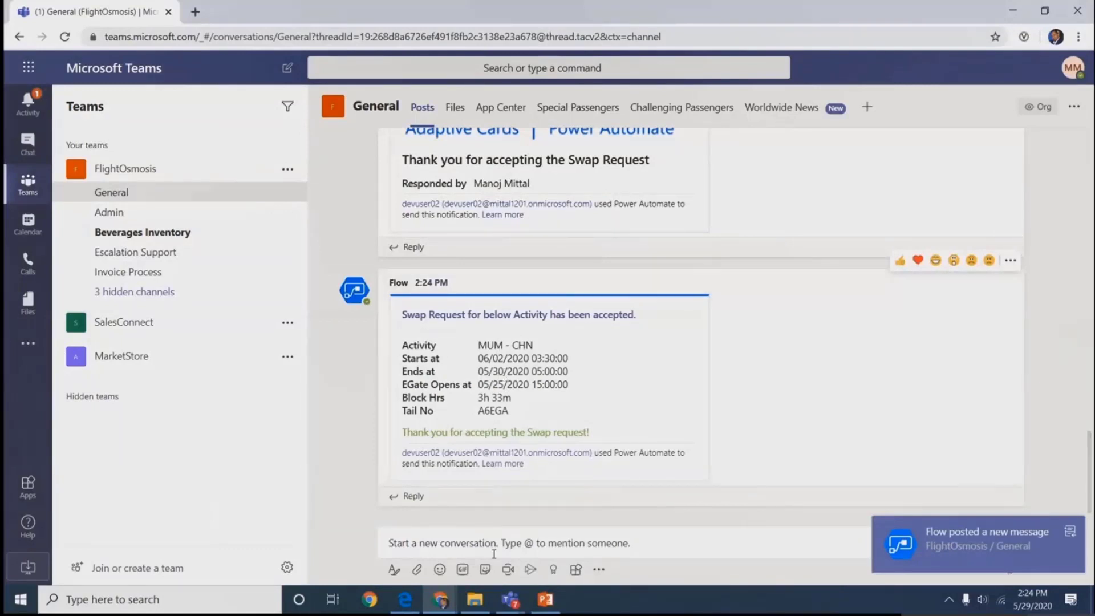
Send 'my weekly roster' to OsmosisBot from the incognito chat window.
mouse_move(441, 599)
click(500, 536)
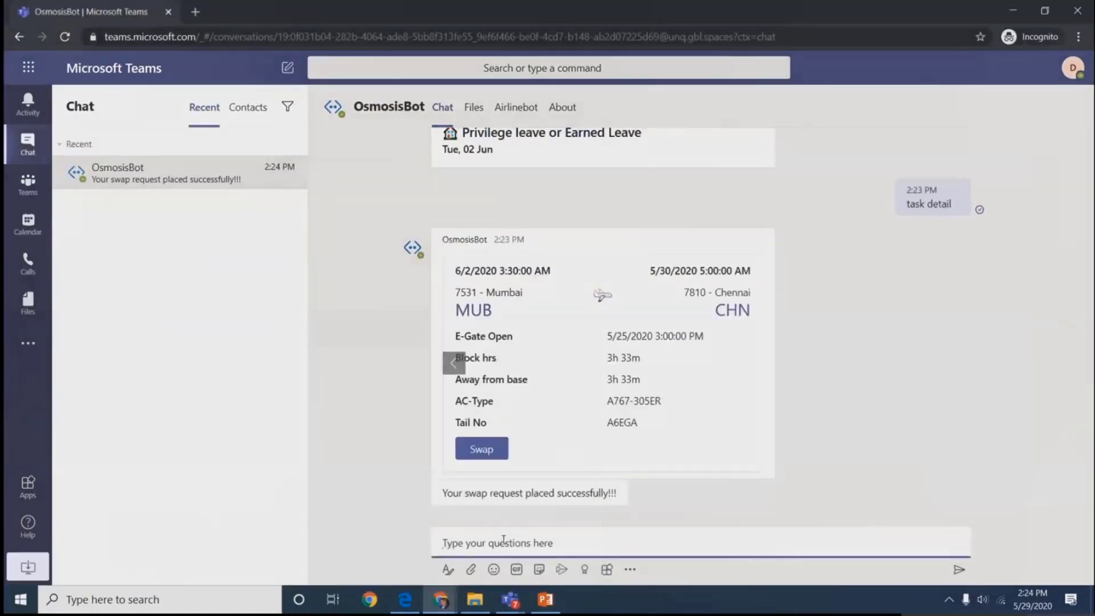
text(.my)
key(BackSpace)
key(BackSpace)
key(BackSpace)
text(my weekly roster)
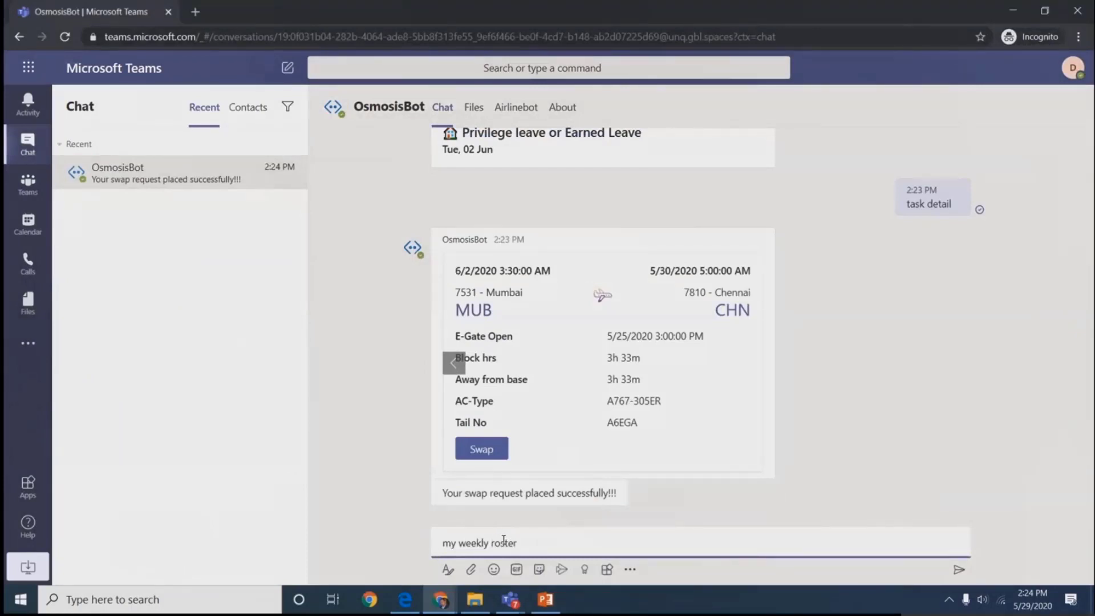
key(Return)
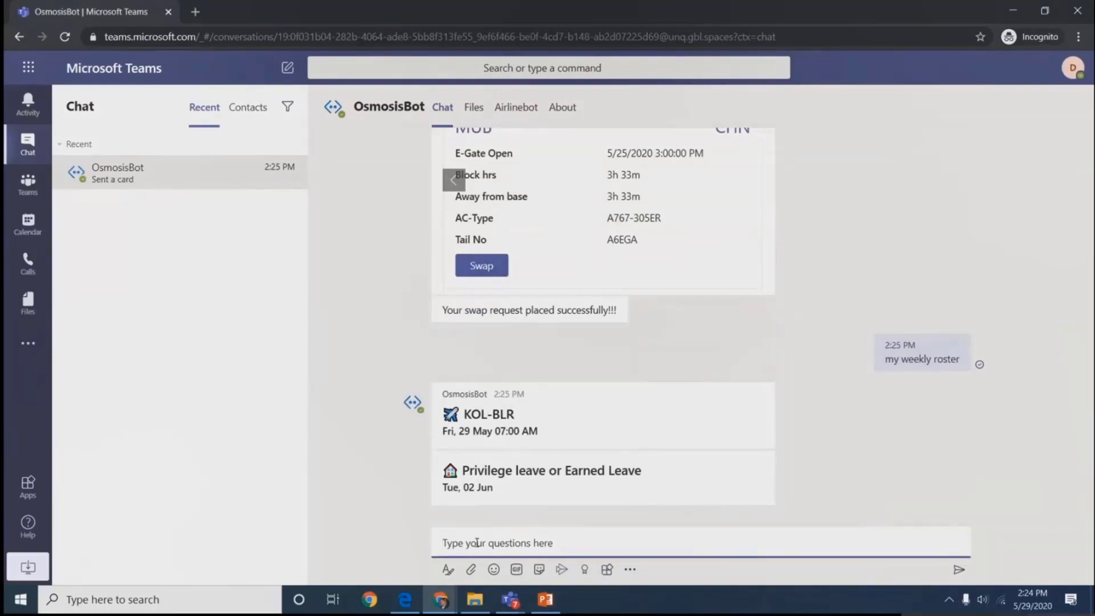
Send 'policy document' to OsmosisBot, page through the document cards, then minimize the chat window.
text(policy docume)
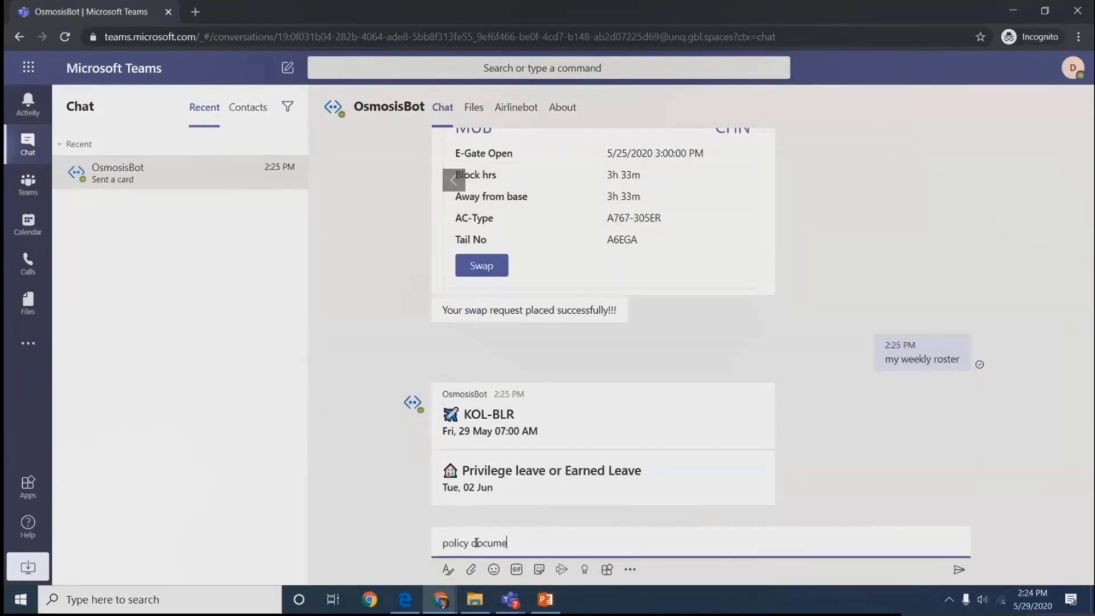
text(nt)
key(Return)
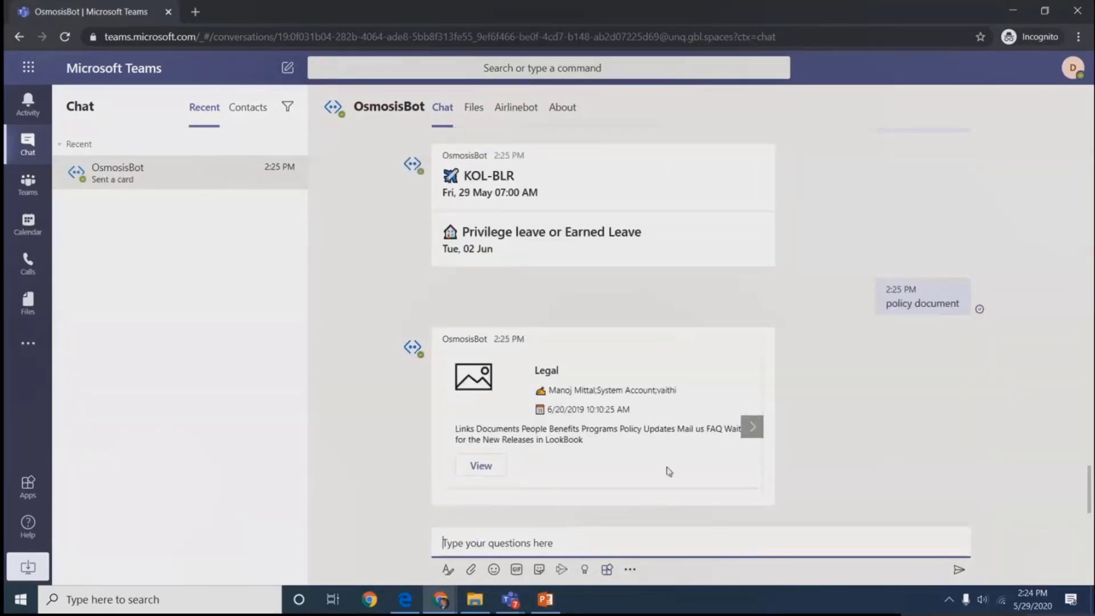
click(751, 436)
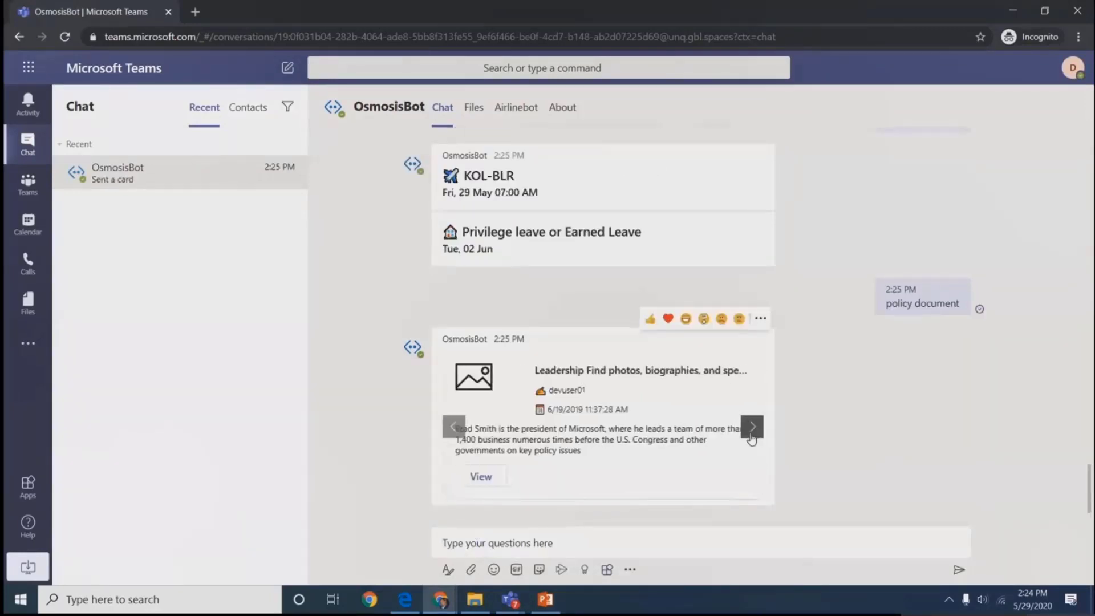
click(751, 436)
click(454, 426)
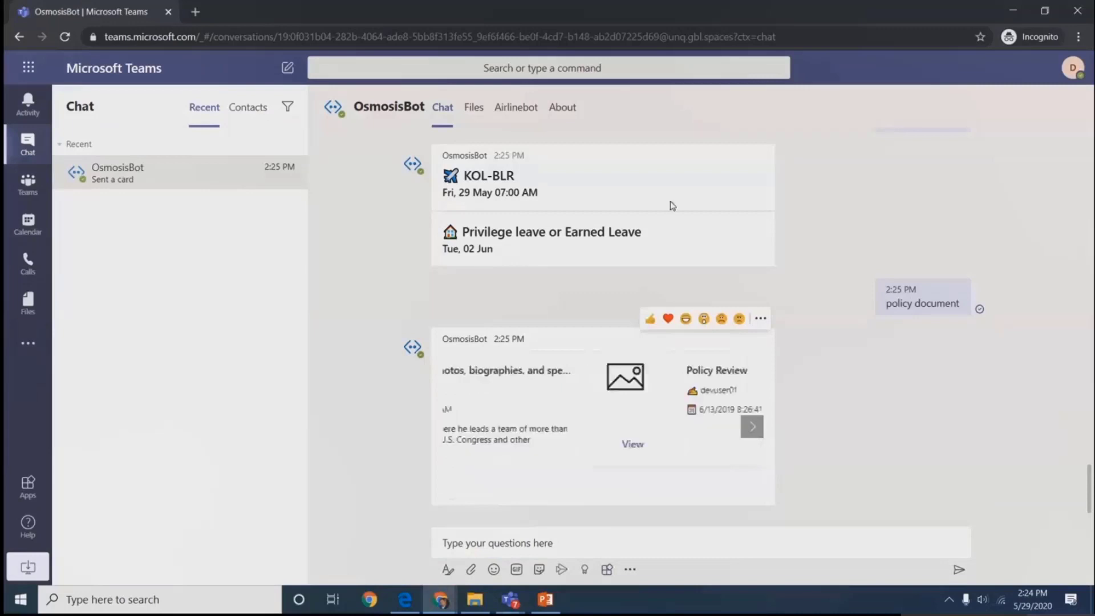
click(1013, 11)
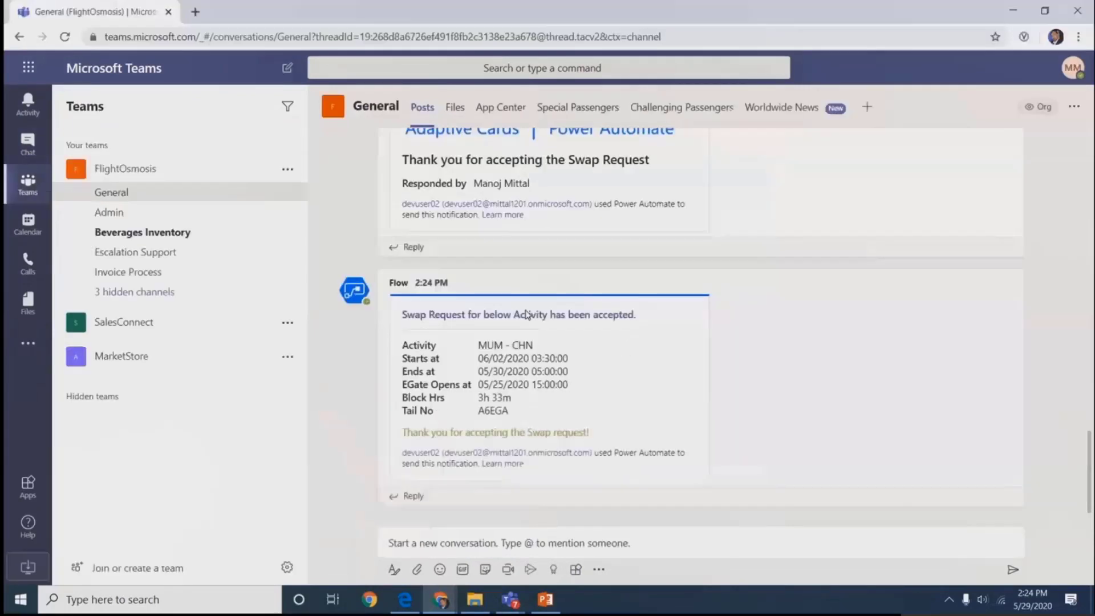
In Beverages Inventory, choose the LeftOver image to upload from this computer.
click(140, 231)
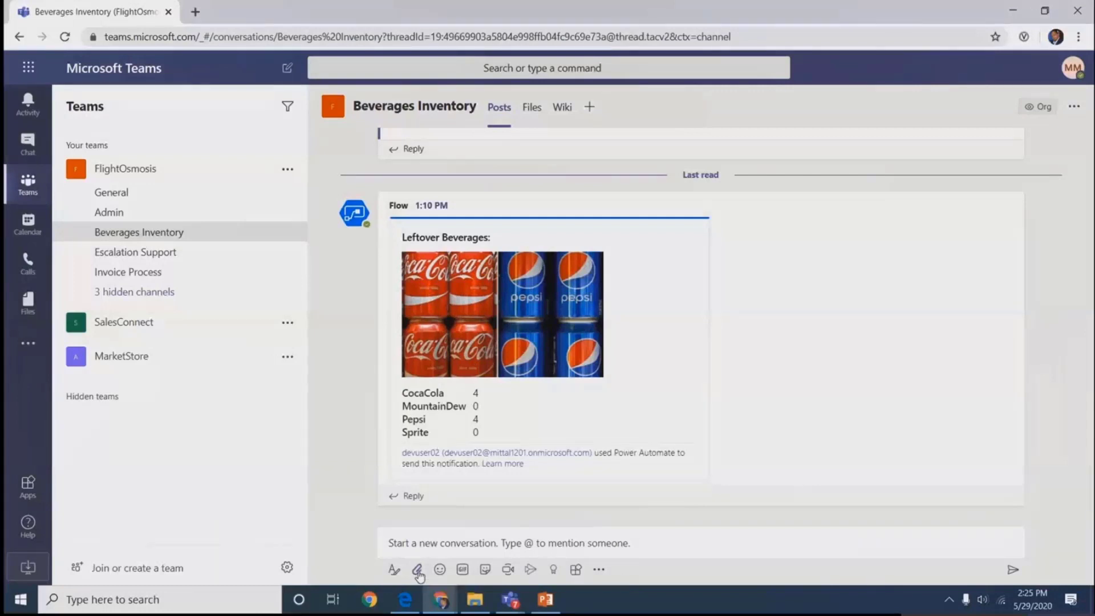
click(417, 569)
click(419, 531)
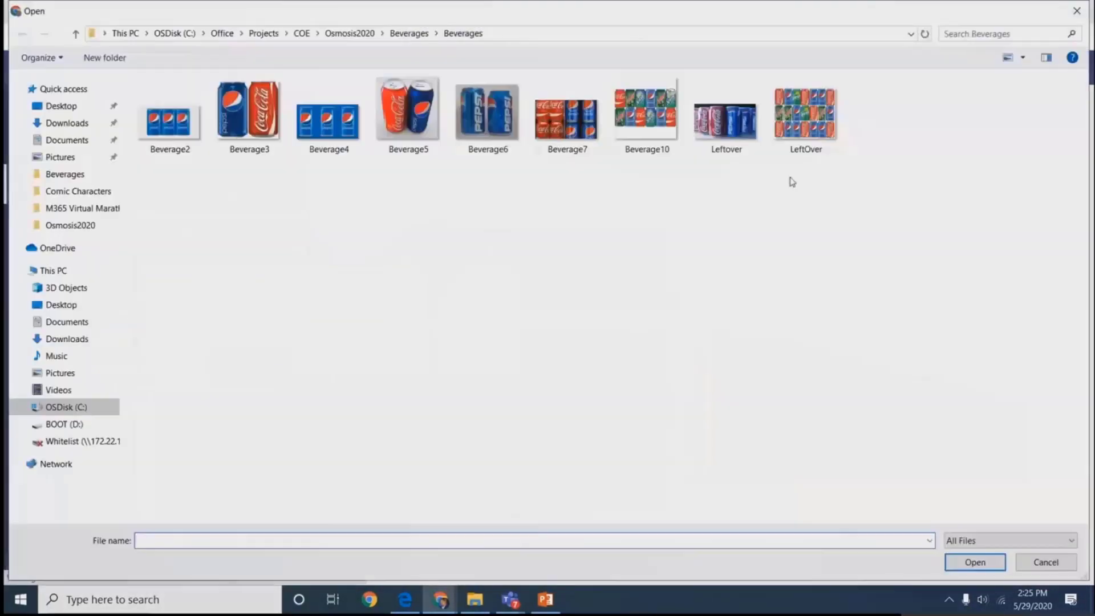
click(804, 117)
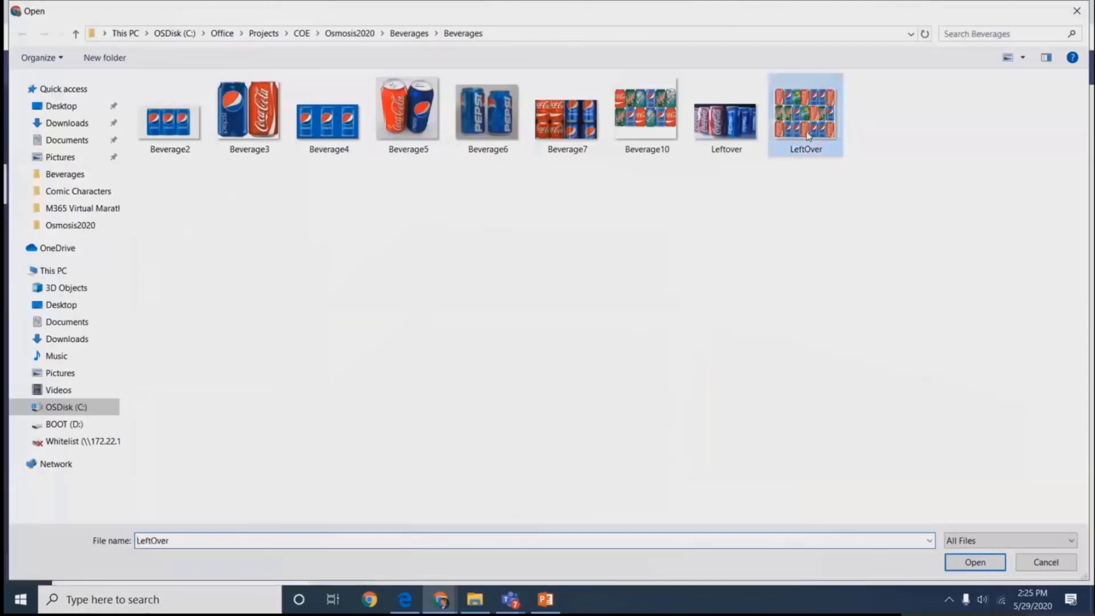
click(979, 563)
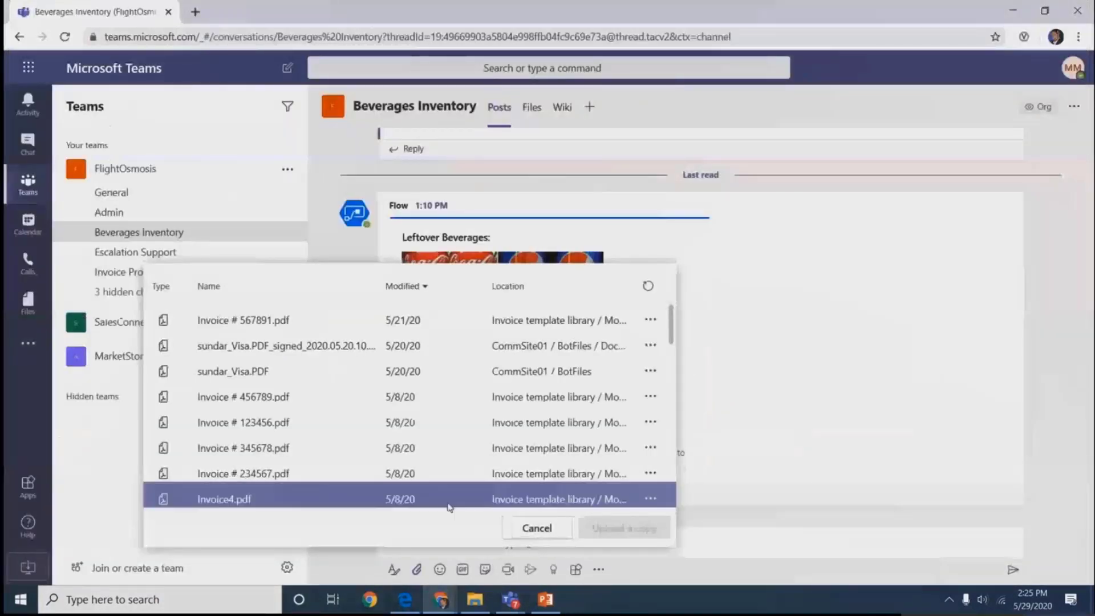
Attach LeftOver.png, replacing the existing copy, and post it with 'left over items'.
click(539, 535)
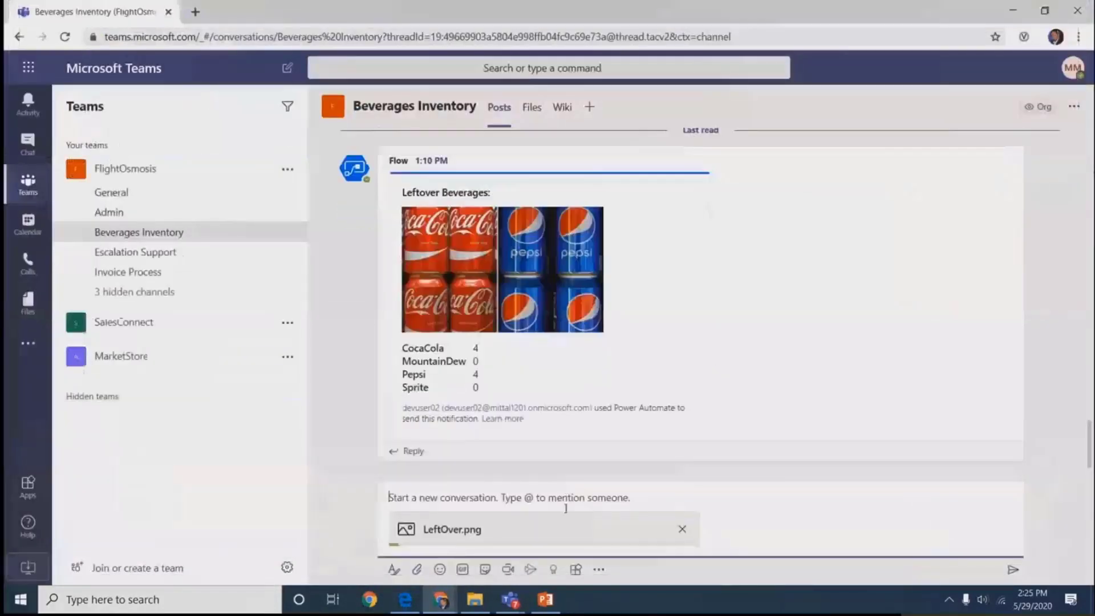
click(683, 524)
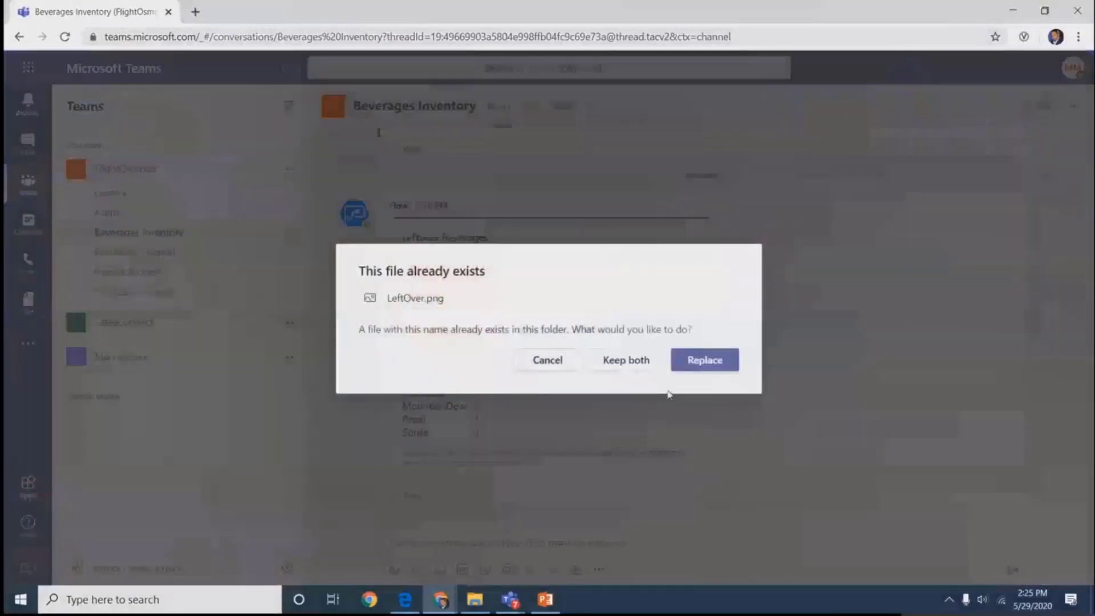
key(Return)
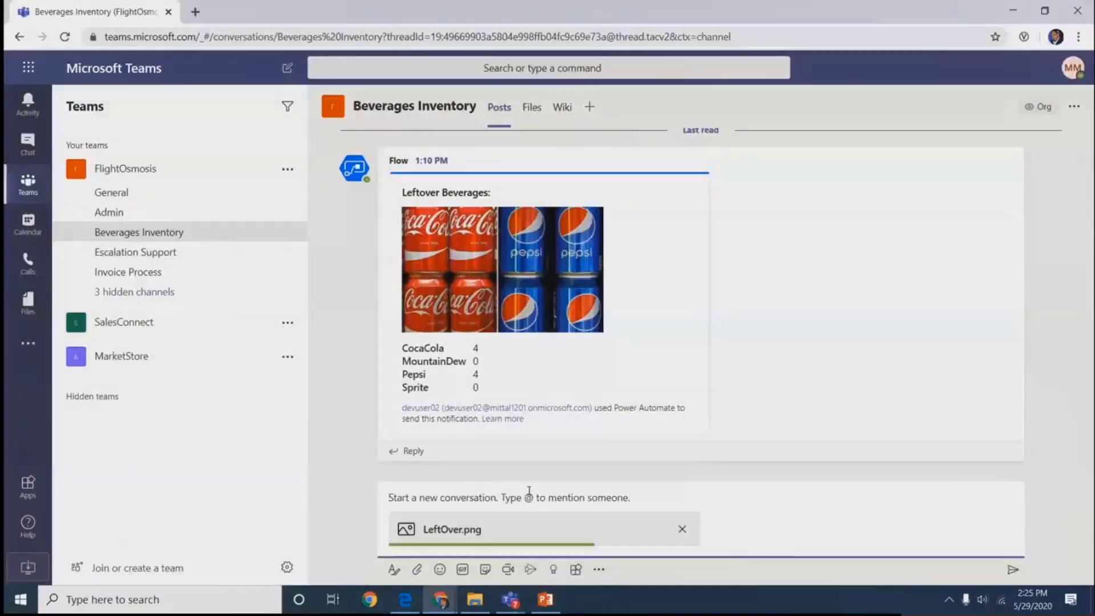
text(left over)
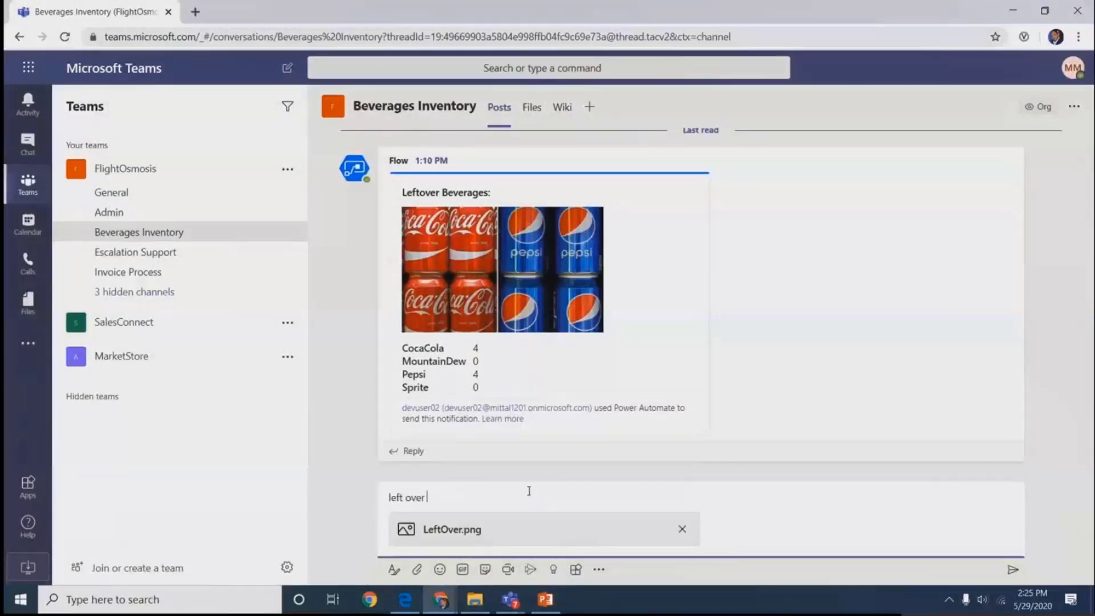
text( items)
key(Return)
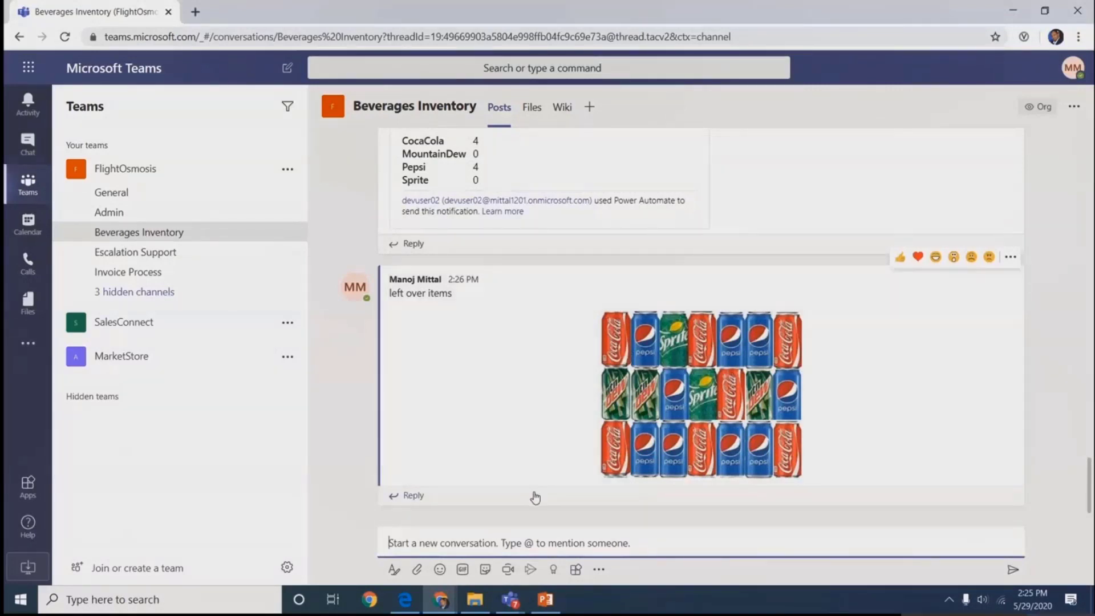
Open the Worldwide News app from the left-rail apps list and scroll through its news cards.
click(28, 343)
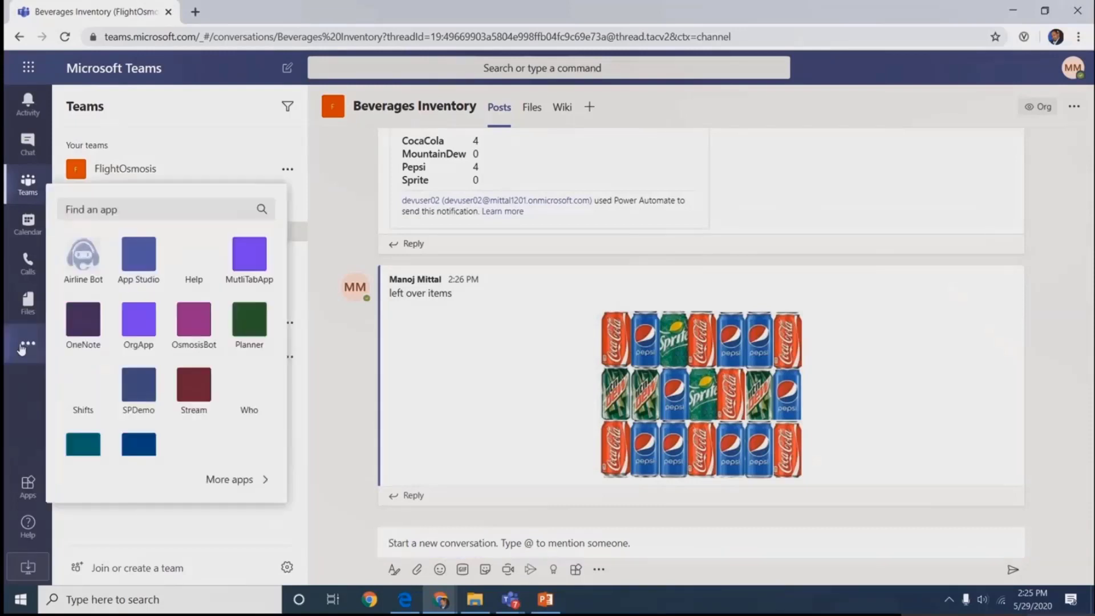
scroll(102, 398, down, 1)
click(139, 412)
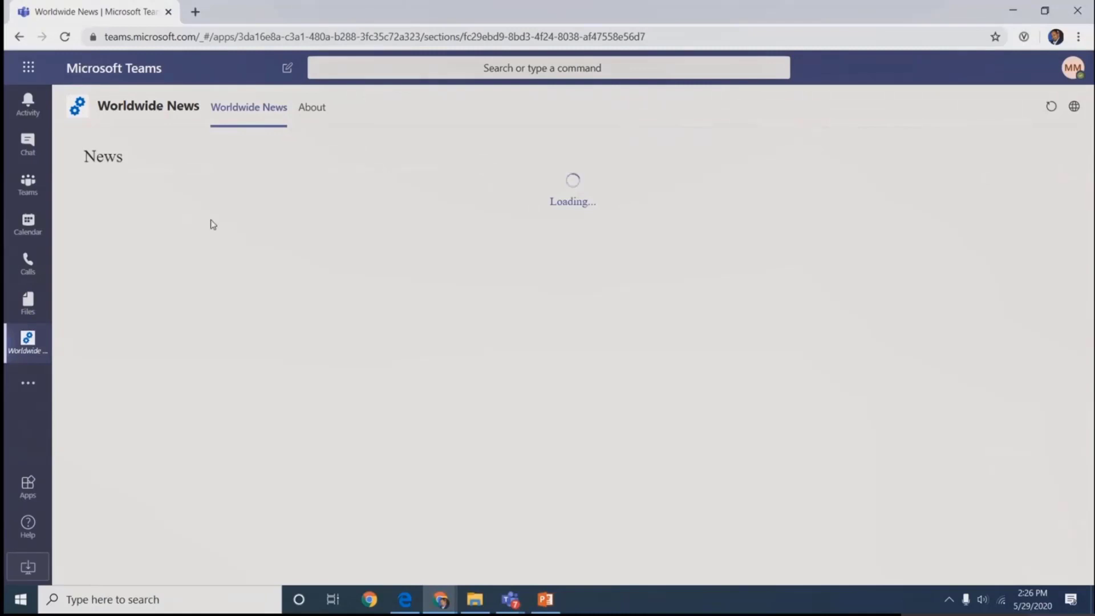
scroll(260, 325, down, 1)
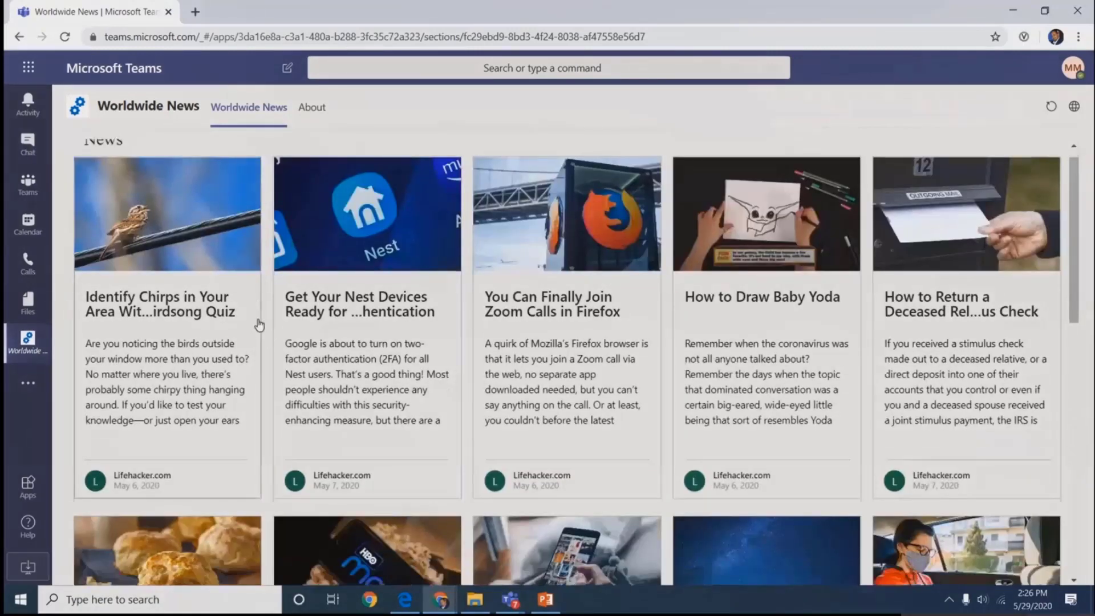
scroll(259, 325, down, 1)
scroll(389, 329, down, 4)
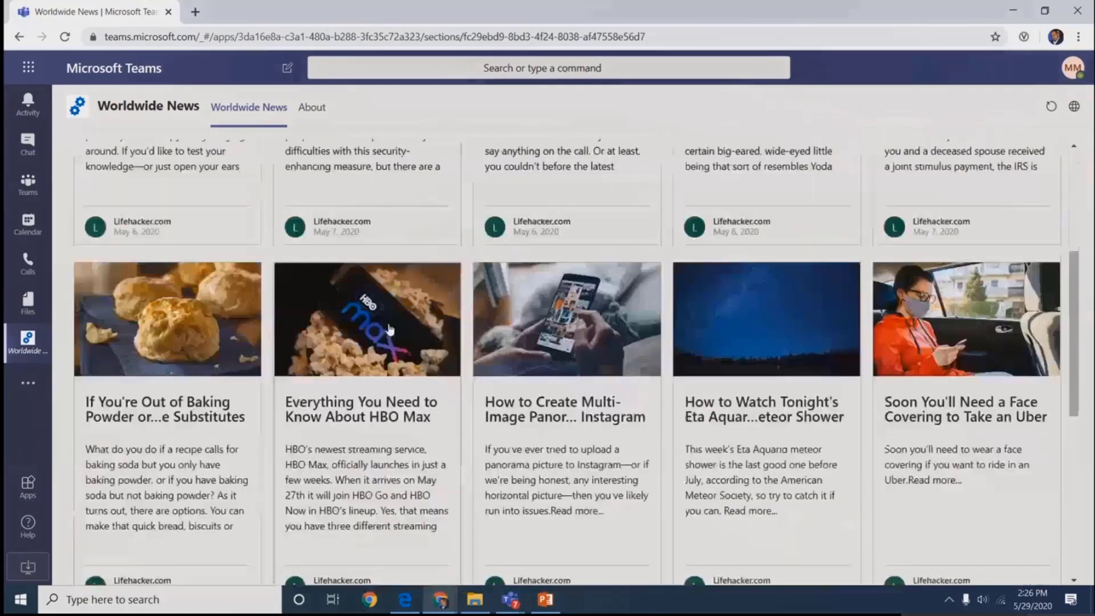
scroll(390, 329, down, 1)
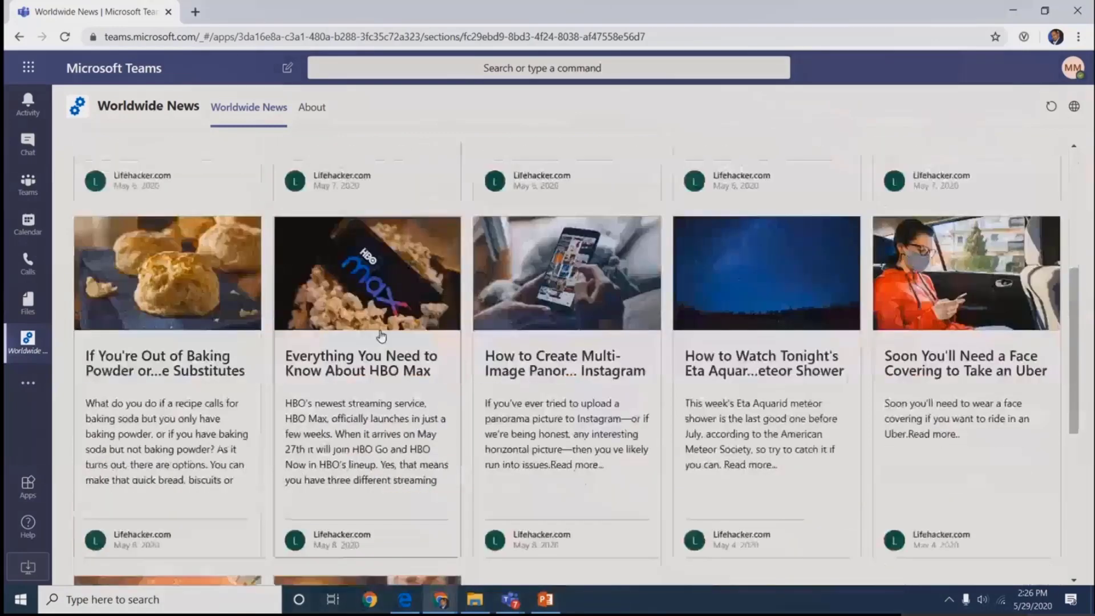
scroll(381, 336, up, 4)
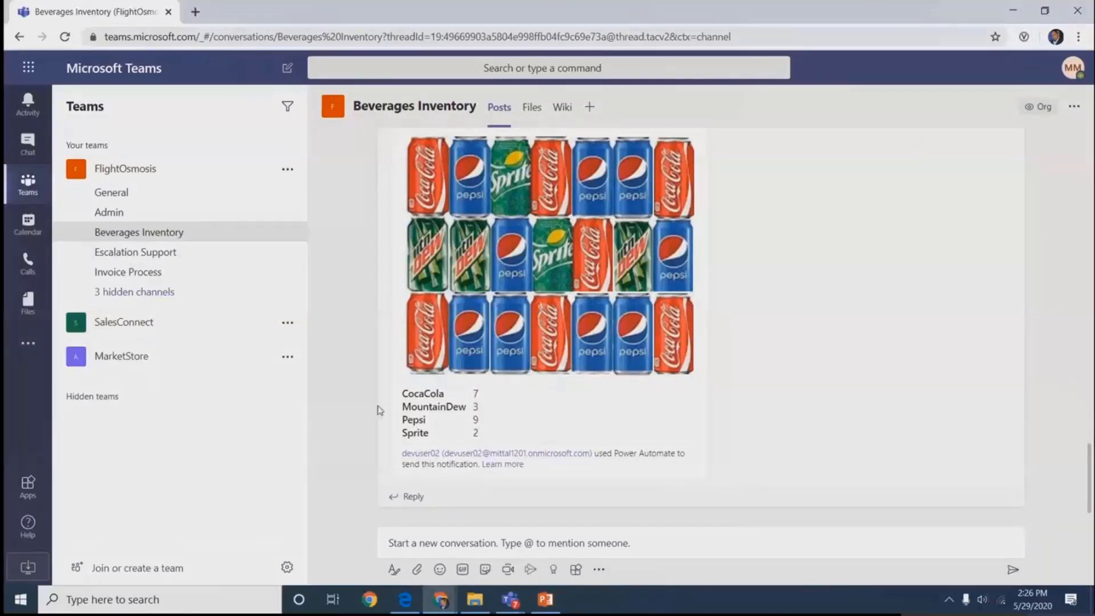
Open Invoice Process, view its Library tab under '1 more', then return to Posts.
click(128, 274)
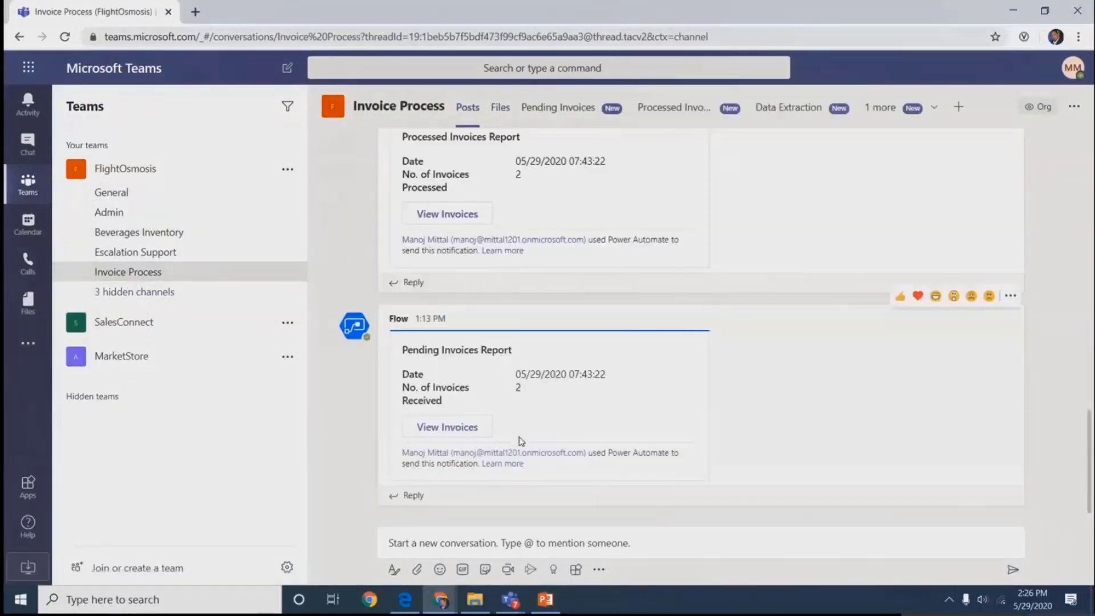
scroll(519, 442, up, 1)
scroll(520, 440, down, 1)
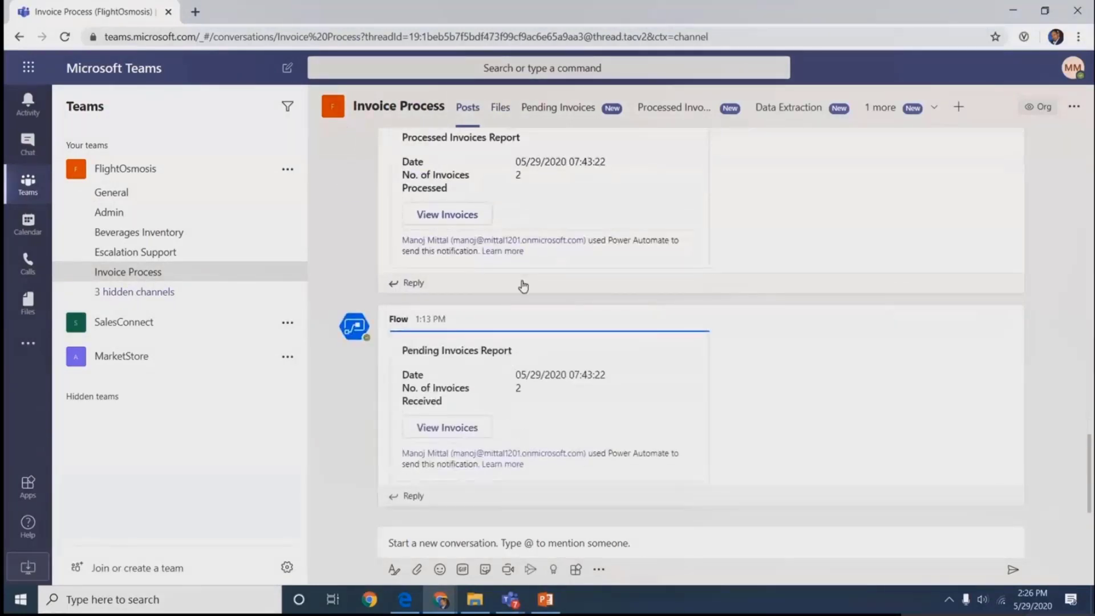
scroll(520, 280, up, 1)
mouse_move(558, 276)
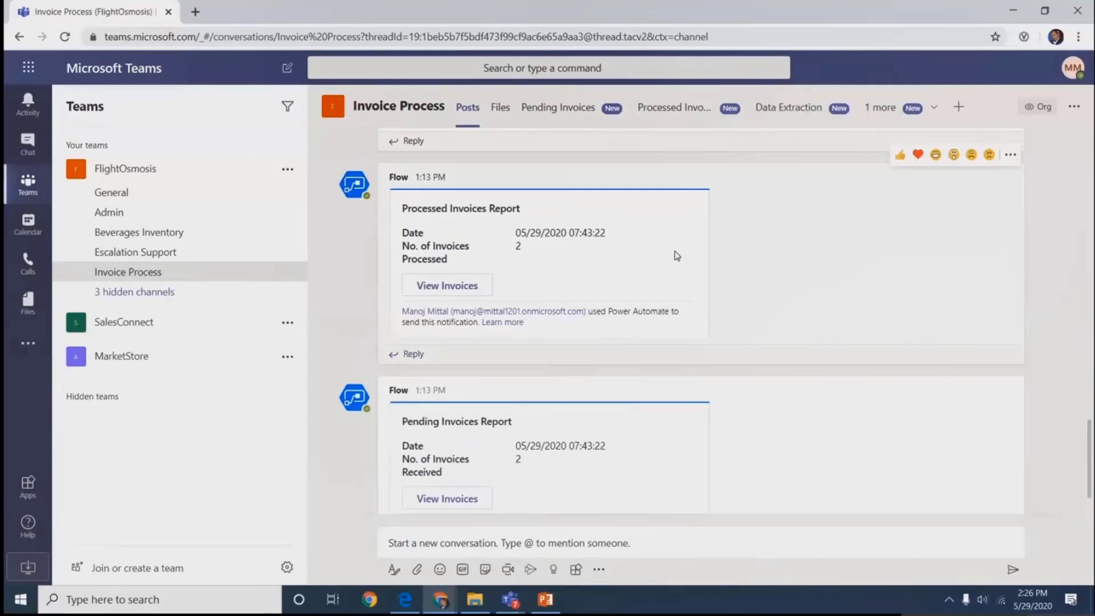
click(931, 109)
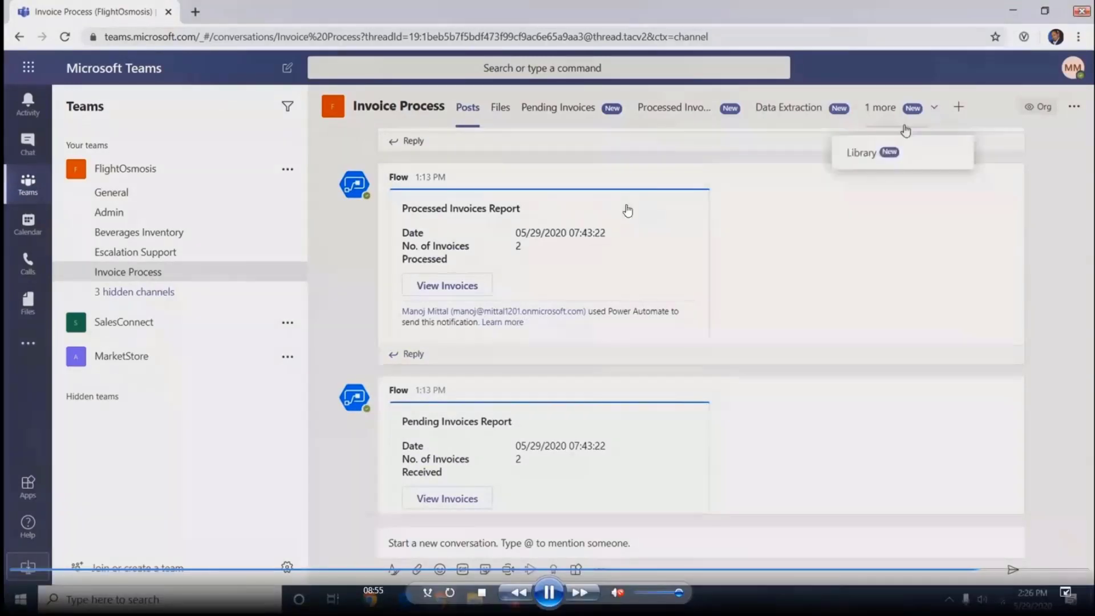
click(873, 150)
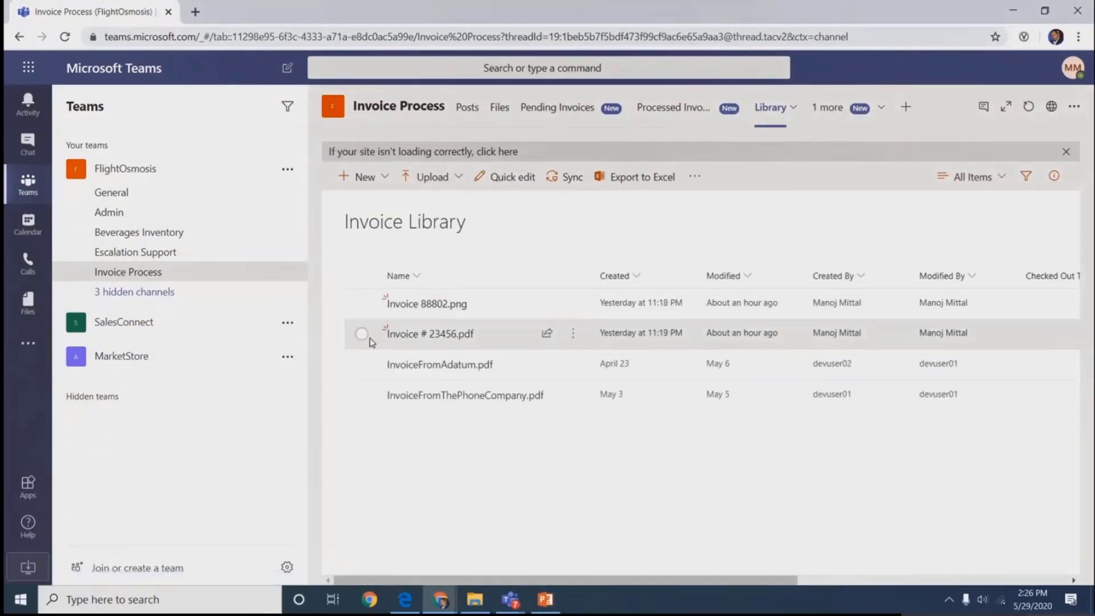
click(467, 108)
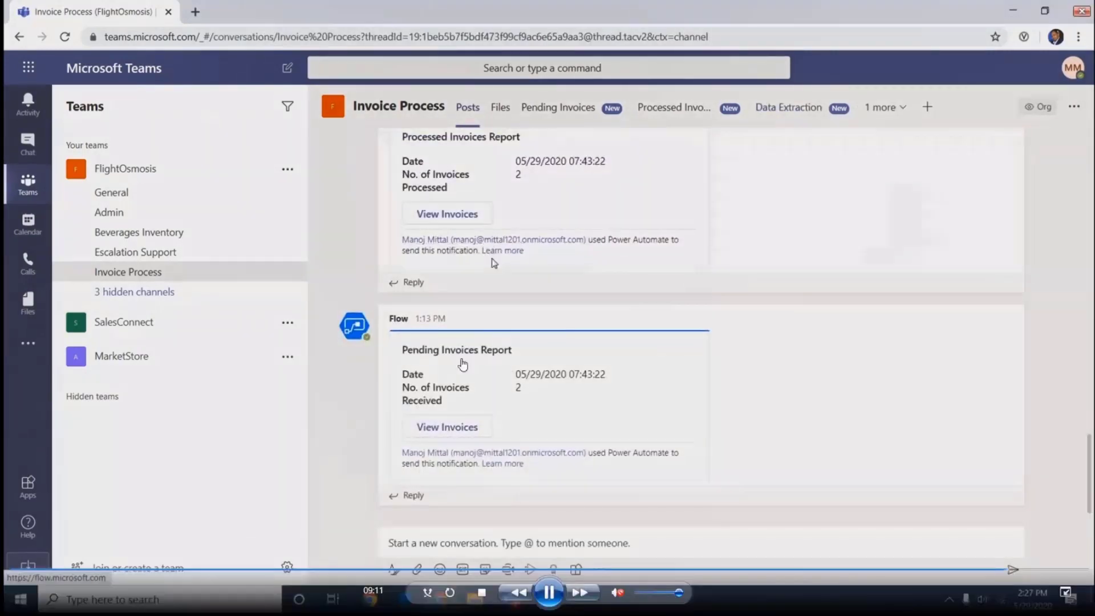
Scroll up in the FlightOsmosis General channel to view the accepted swap request notifications.
scroll(456, 365, up, 2)
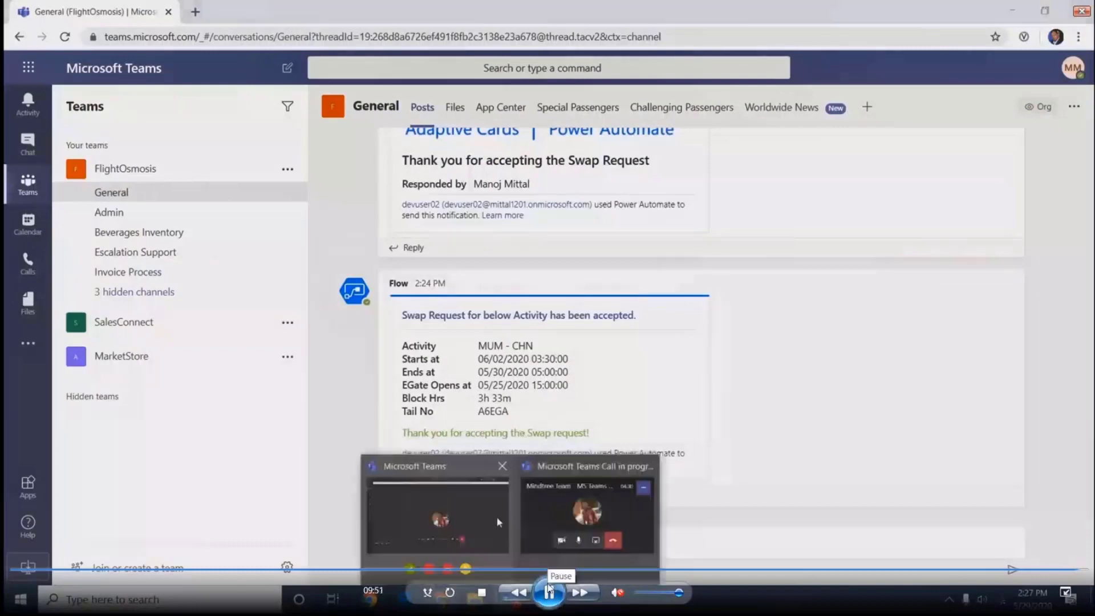
Pause the demo recording at 09:51 and exit full screen in Windows Media Player.
click(549, 590)
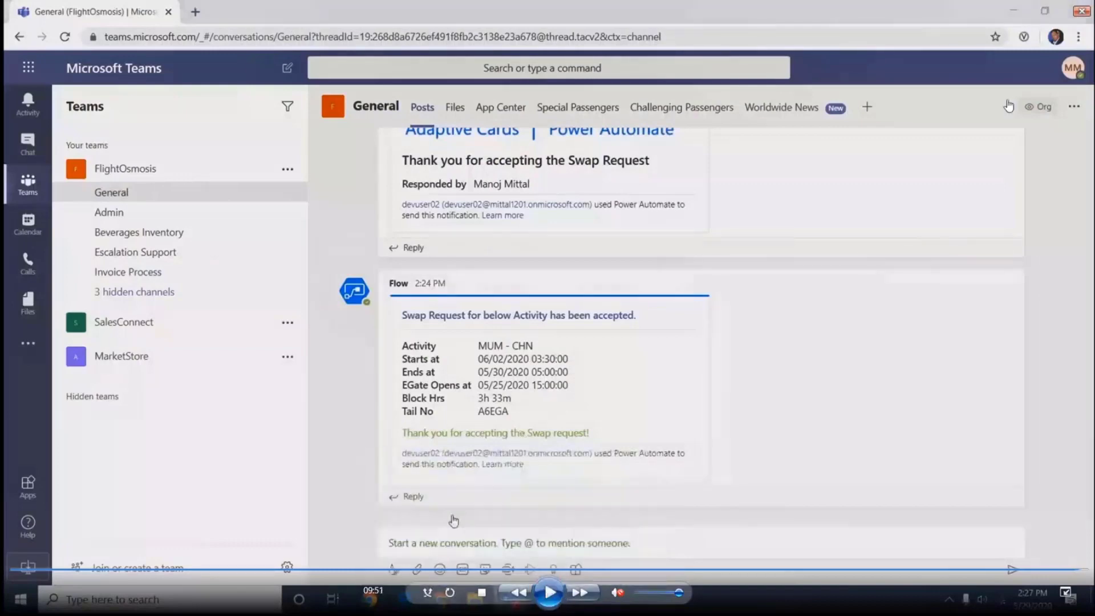
double_click(1011, 12)
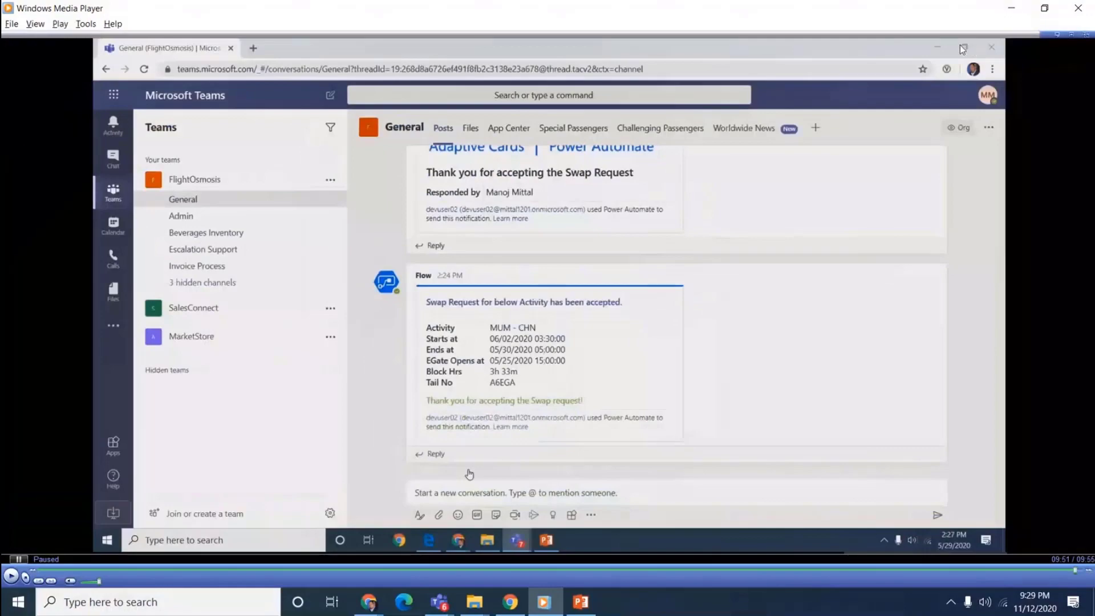